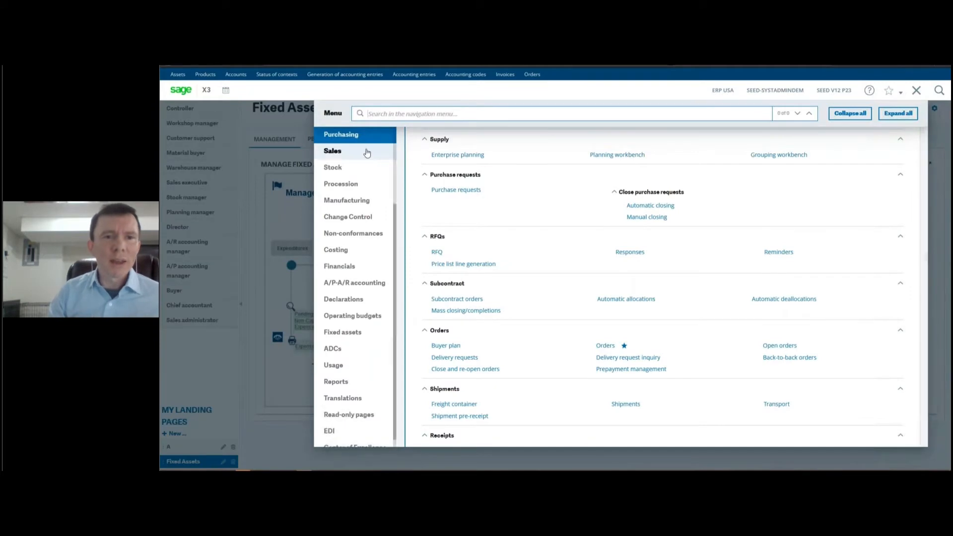
# Step: Open the Products function from the Common data area of the navigation menu
pyautogui.click(368, 192)
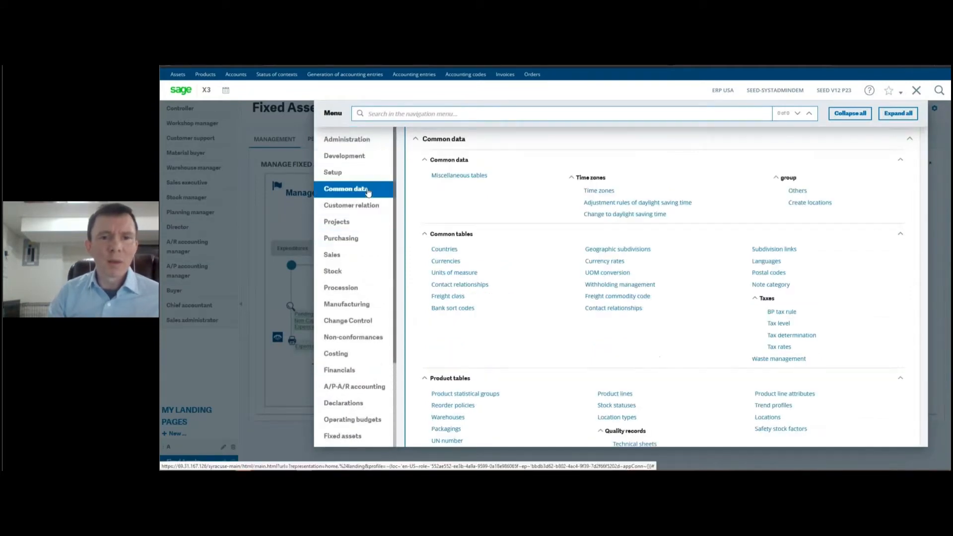
pyautogui.scroll(-5, 525, 278)
pyautogui.scroll(-6, 527, 296)
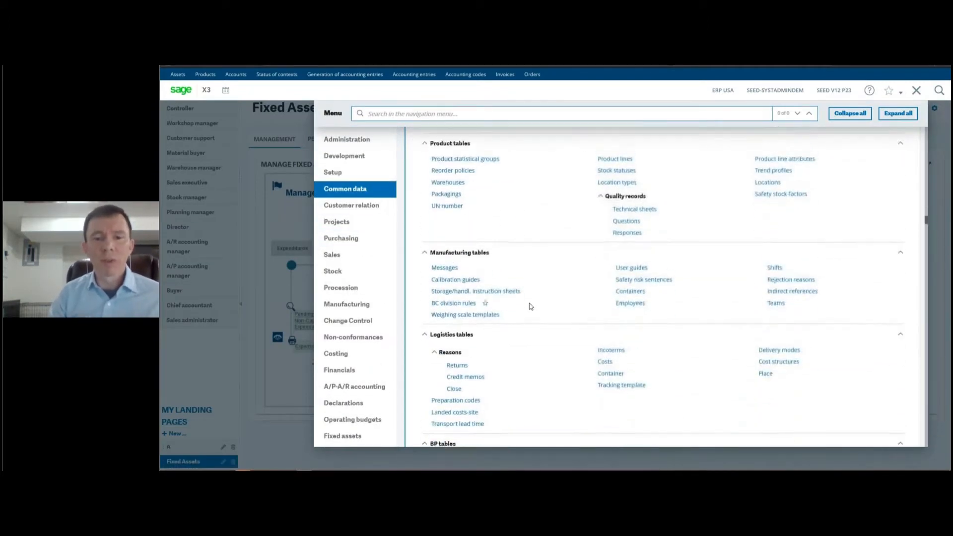
pyautogui.scroll(-8, 531, 314)
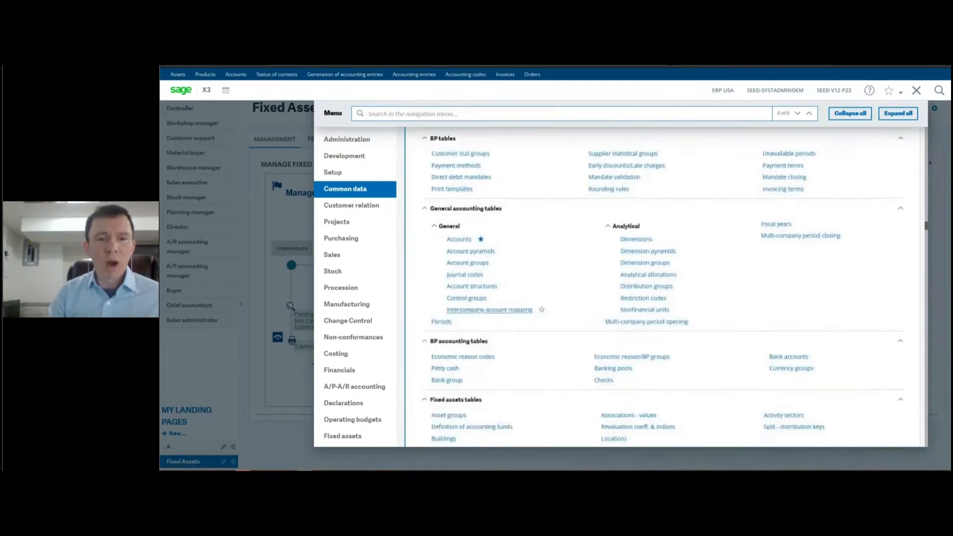
pyautogui.scroll(-1, 532, 314)
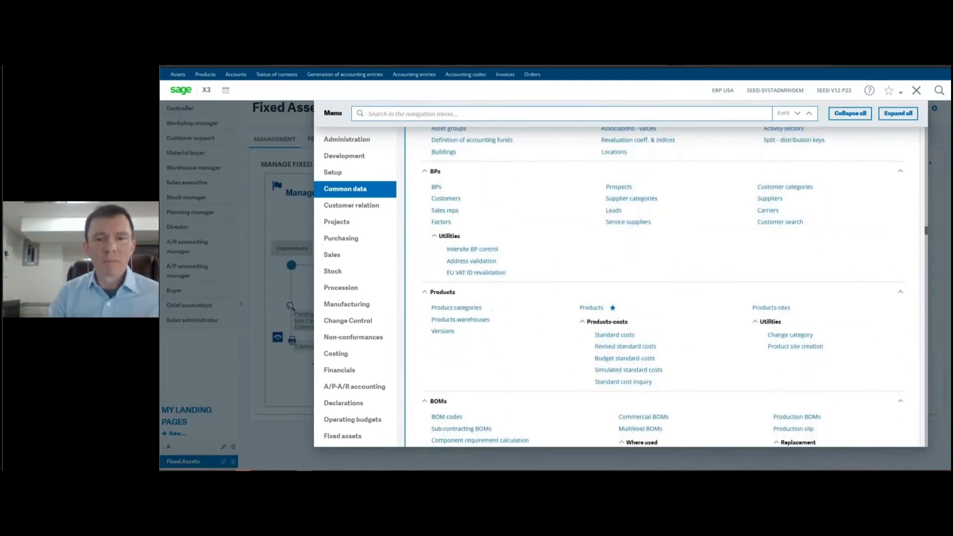
pyautogui.click(588, 308)
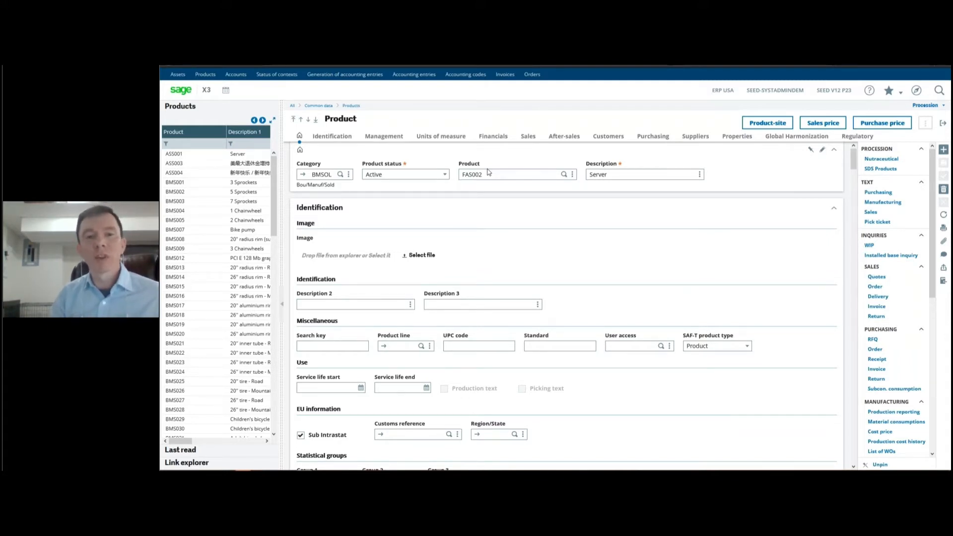
# Step: From the Financials section of product FAS002, open its accounting code ASSETIP using the ENG American account transaction
pyautogui.scroll(-2, 500, 270)
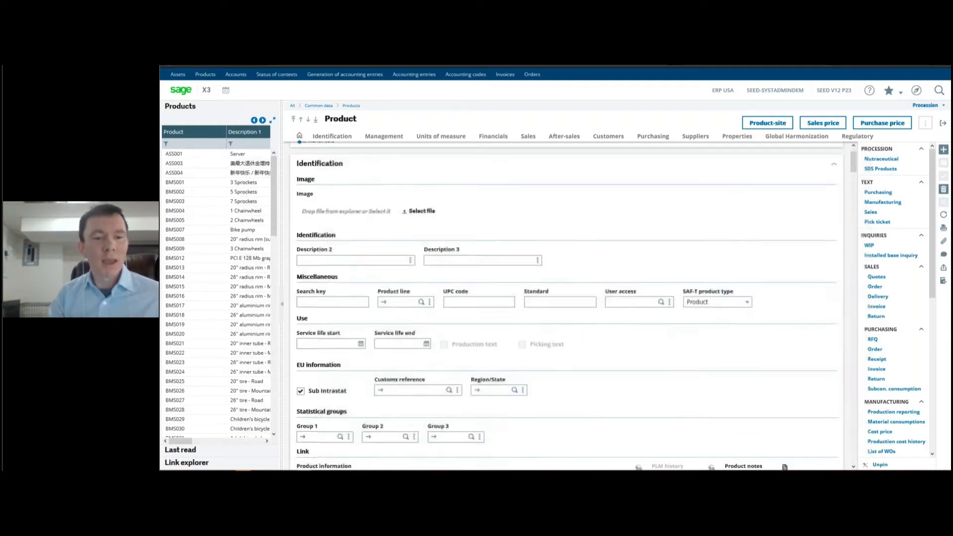
pyautogui.scroll(-8, 499, 270)
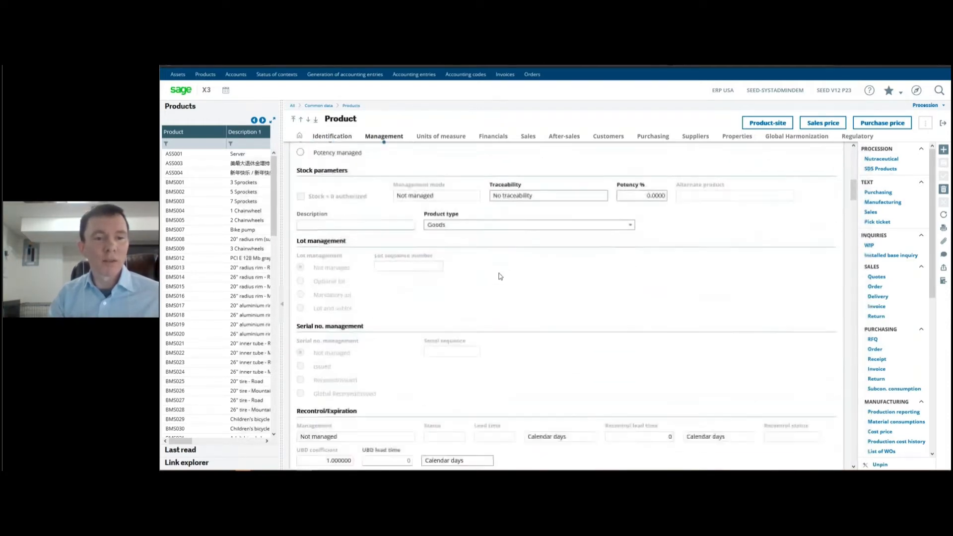
pyautogui.scroll(-10, 499, 276)
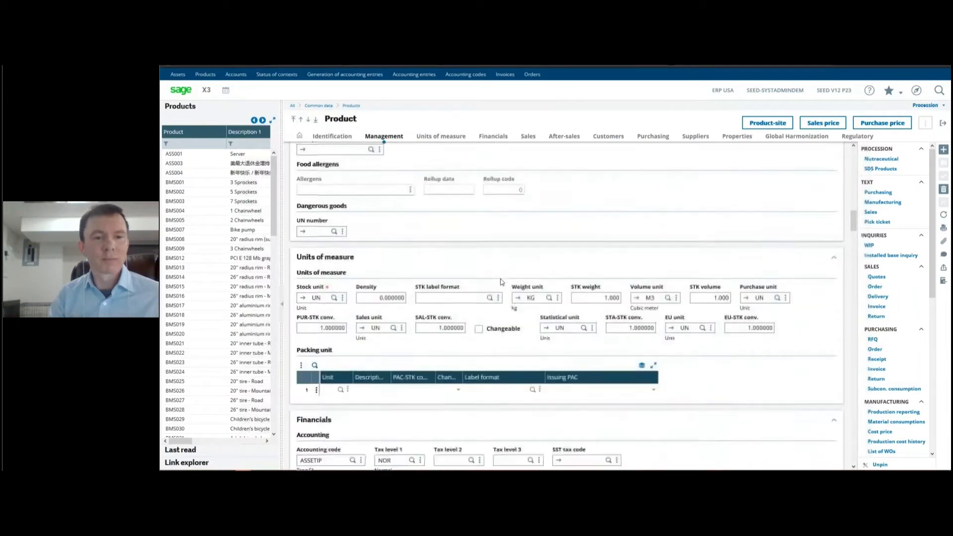
pyautogui.scroll(-2, 476, 278)
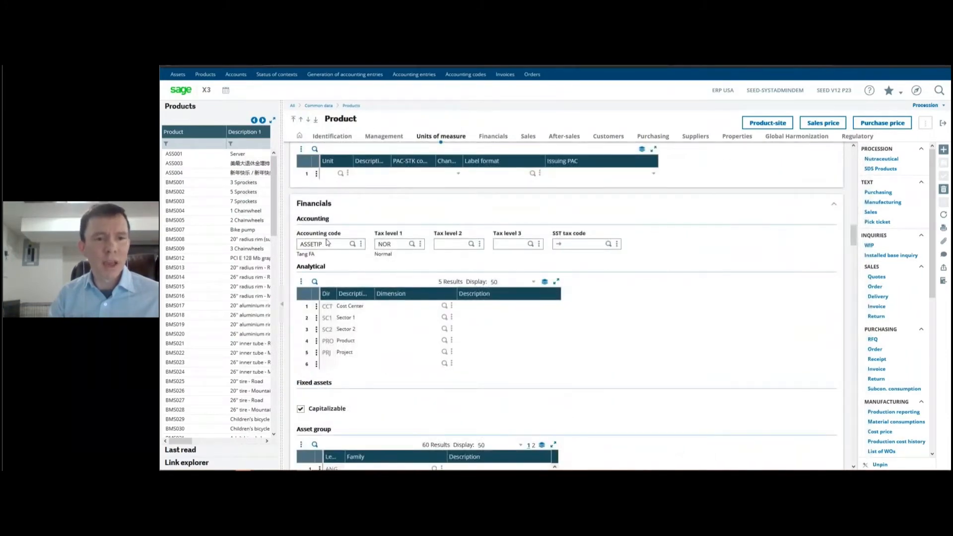
pyautogui.click(361, 245)
pyautogui.click(360, 244)
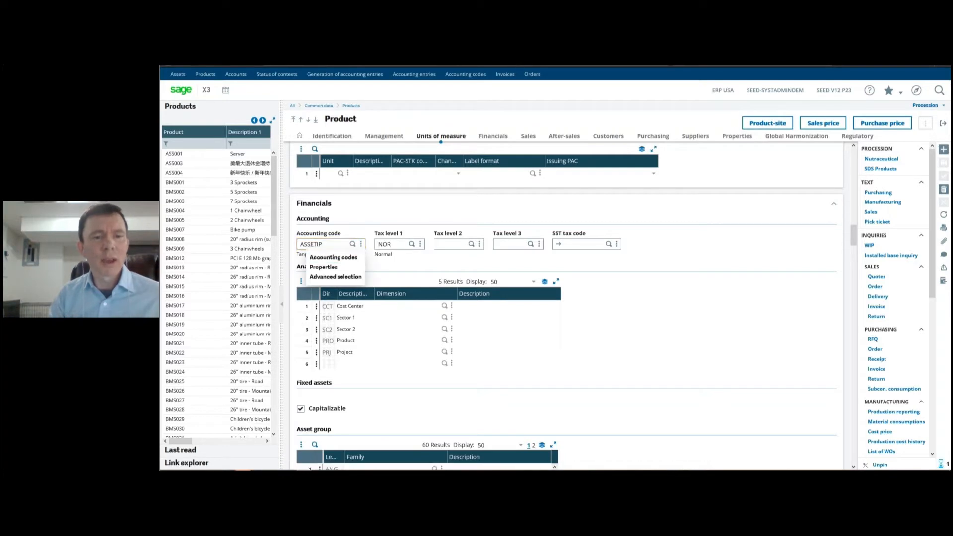
pyautogui.click(340, 257)
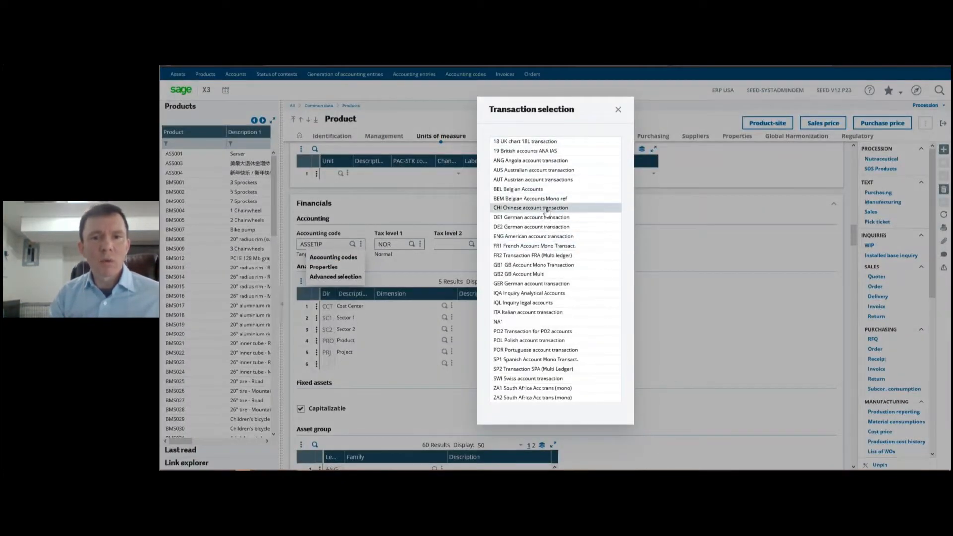
pyautogui.click(545, 236)
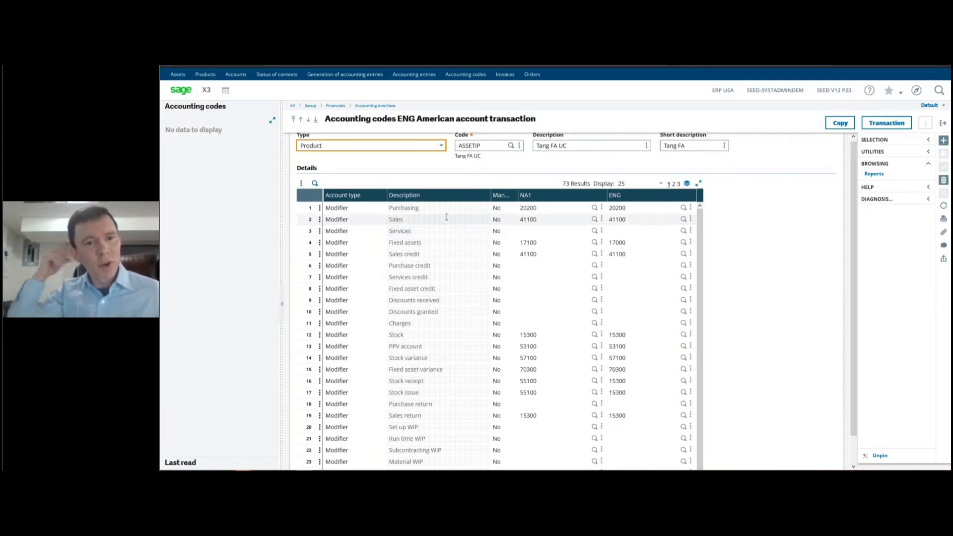
# Step: Set the NA1 account of the Purchasing line in accounting code ASSETIP to 17100 and save the code
pyautogui.click(353, 208)
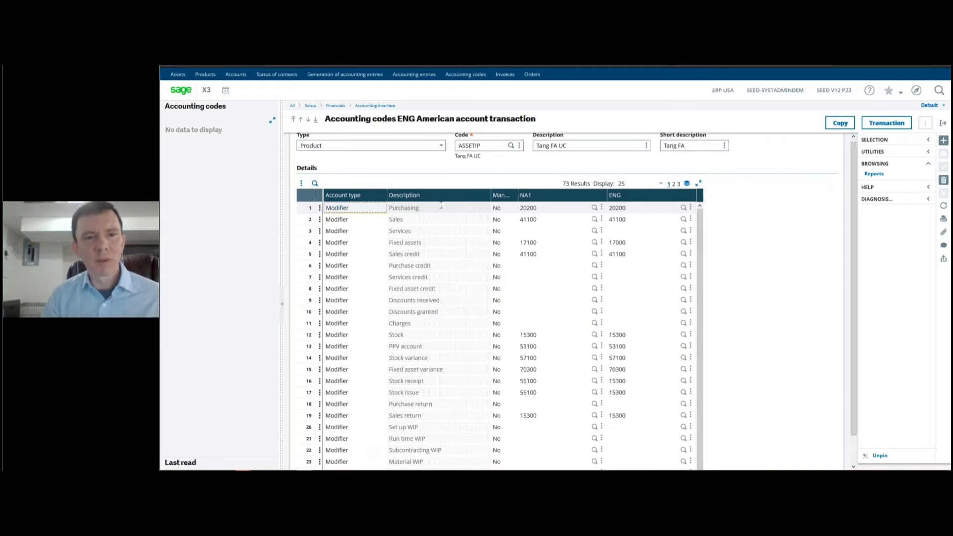
pyautogui.click(308, 243)
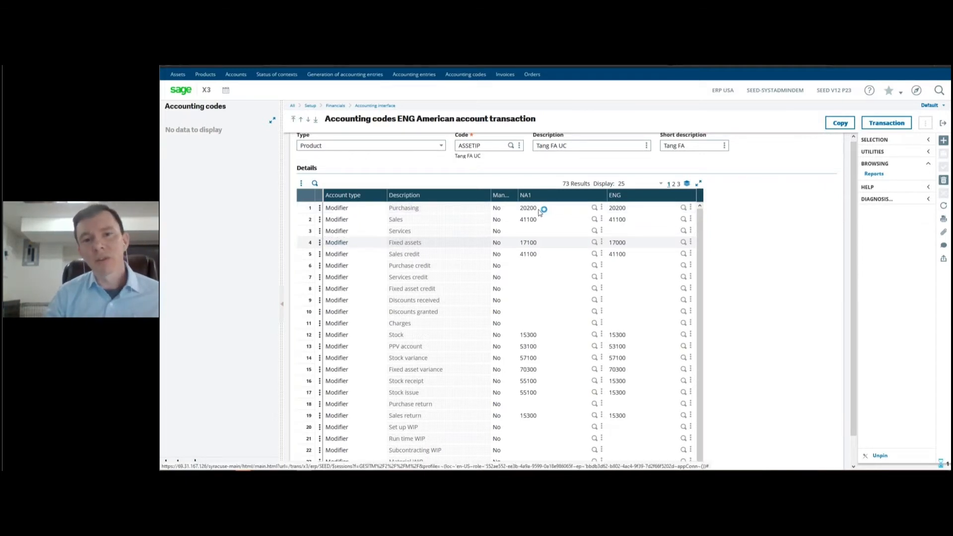
pyautogui.click(541, 208)
pyautogui.write('17100')
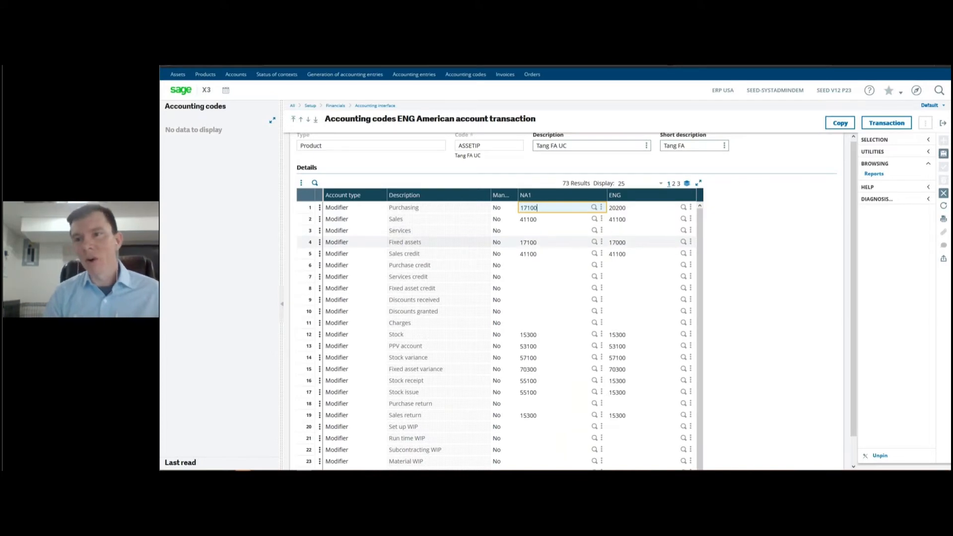
pyautogui.click(944, 154)
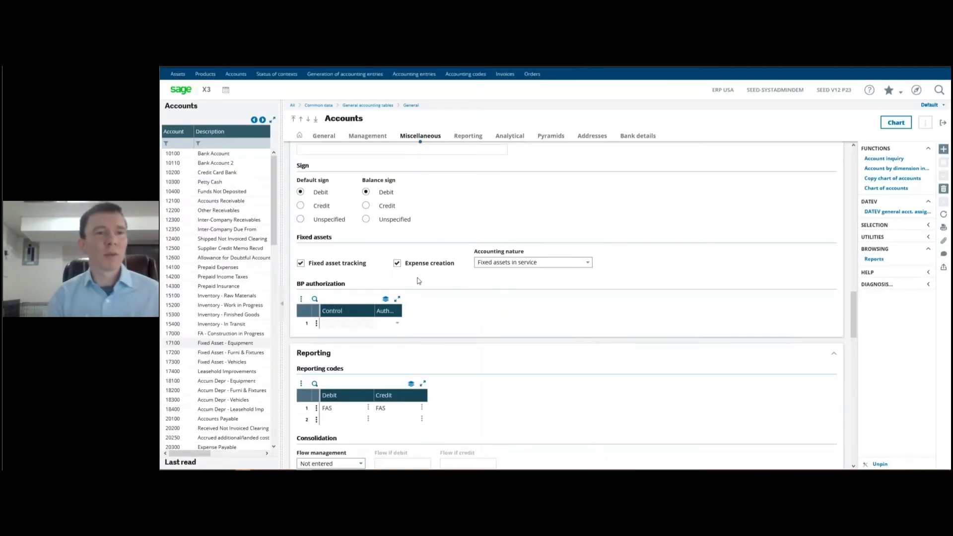
# Step: Open the 01/01/20 ABC Industrial purchase order with the ALL Full entry transaction and bring up its lines
pyautogui.click(536, 76)
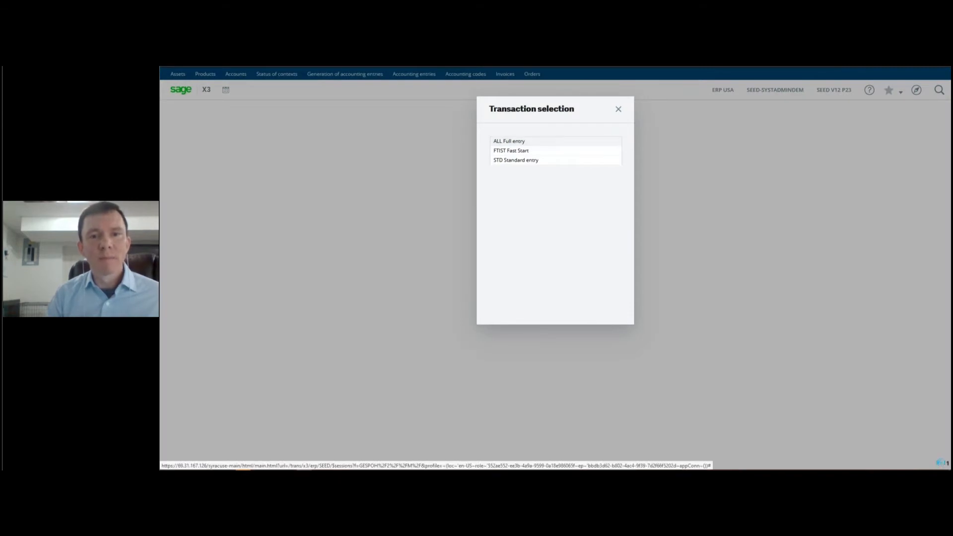
pyautogui.click(508, 141)
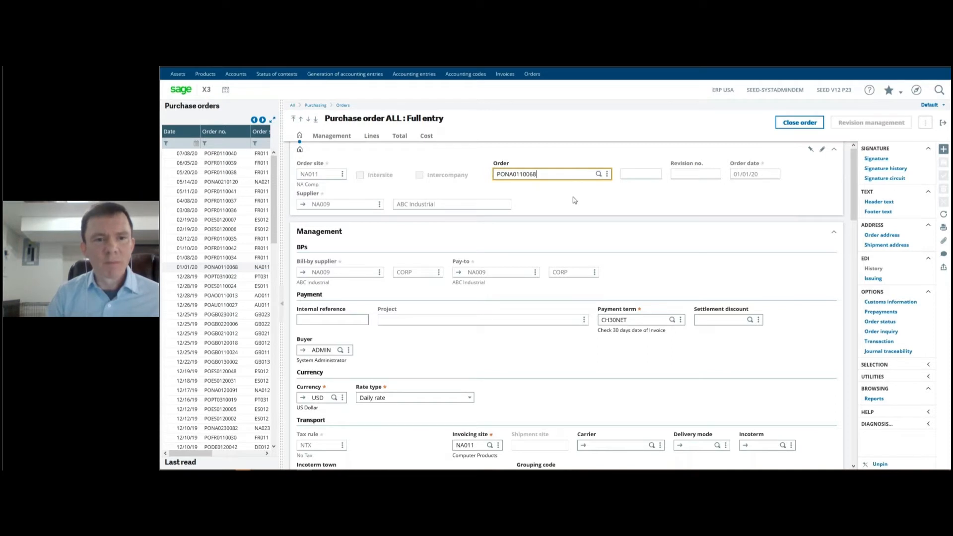
pyautogui.scroll(-3, 573, 198)
pyautogui.scroll(-10, 573, 198)
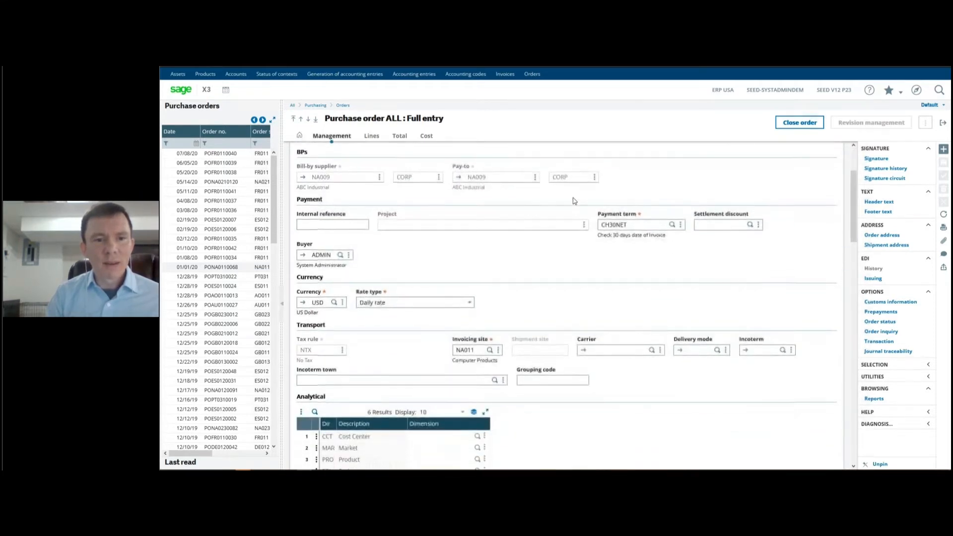
pyautogui.scroll(-2, 574, 203)
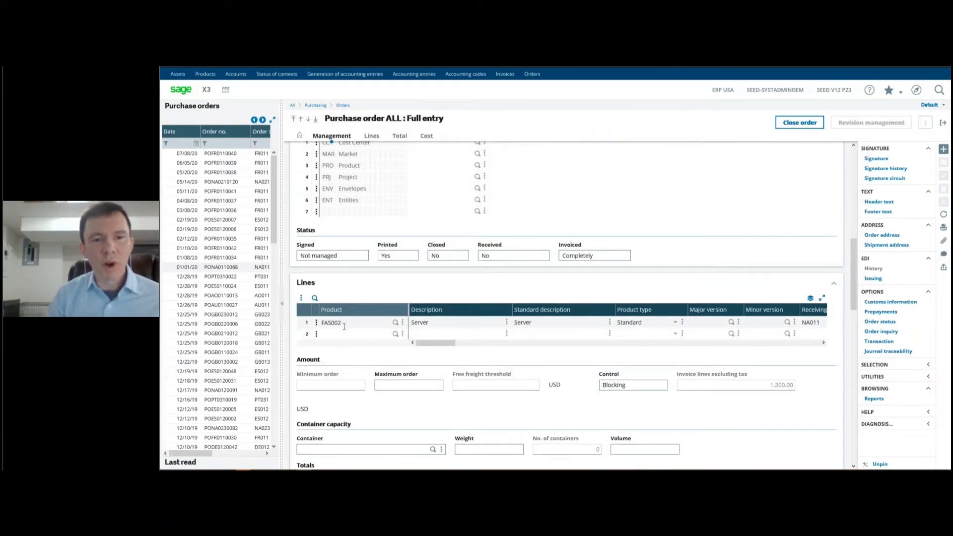
# Step: Change the FAS002 order line's description to "Lenovo Server 1234P", declining the change with revision
pyautogui.click(434, 325)
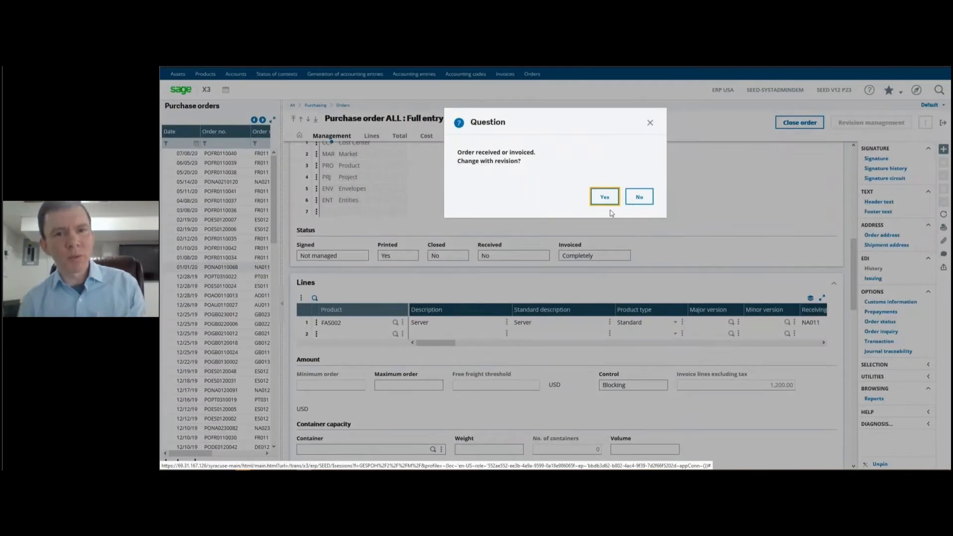
pyautogui.click(638, 197)
pyautogui.click(638, 196)
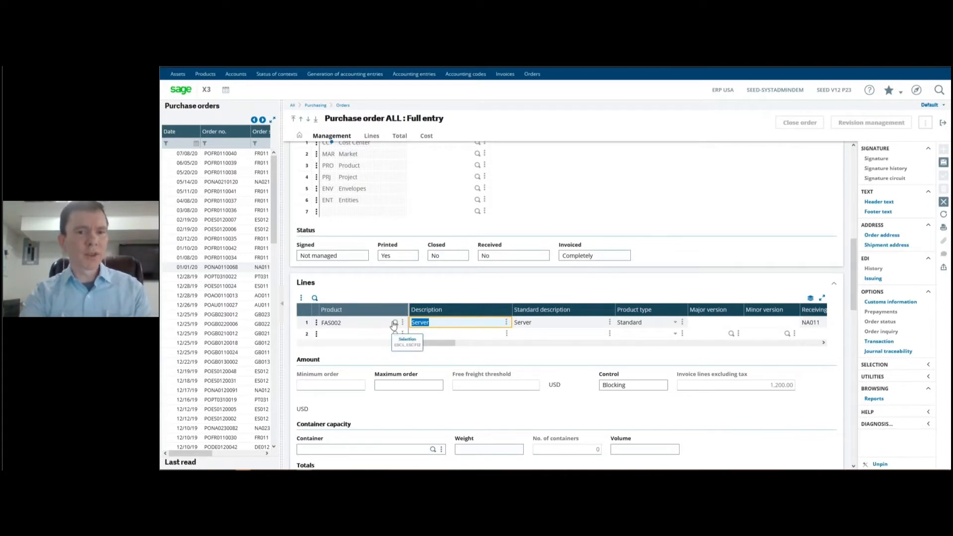
pyautogui.write('ovo')
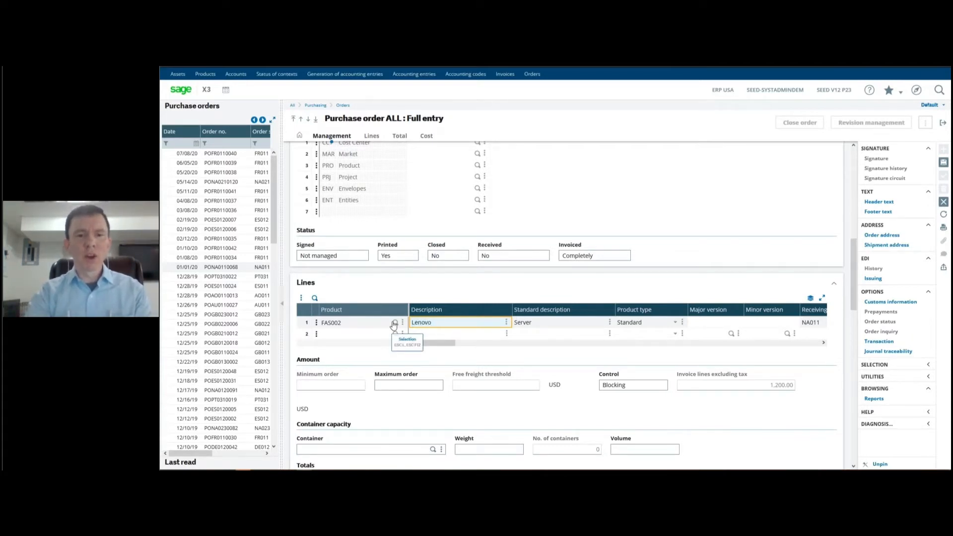
pyautogui.write(' Server 123')
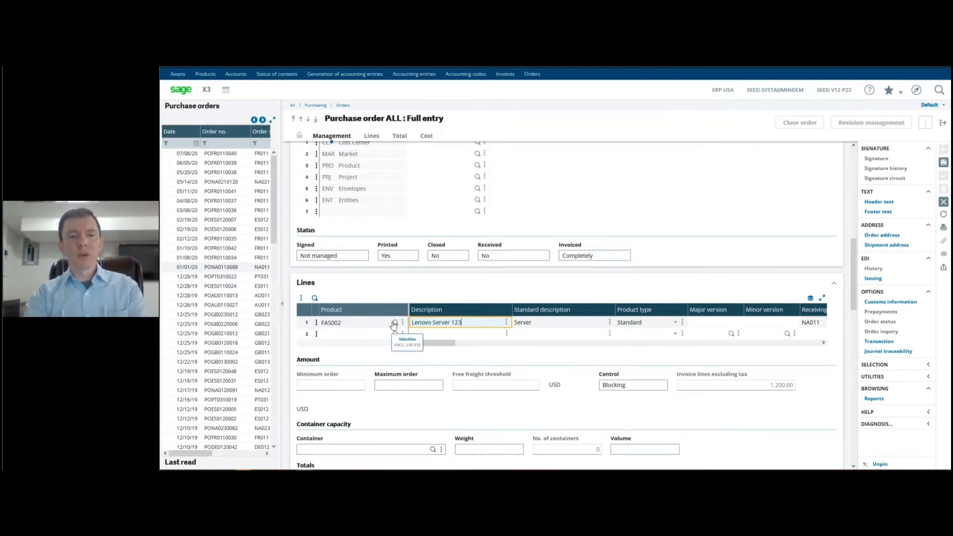
pyautogui.write('4')
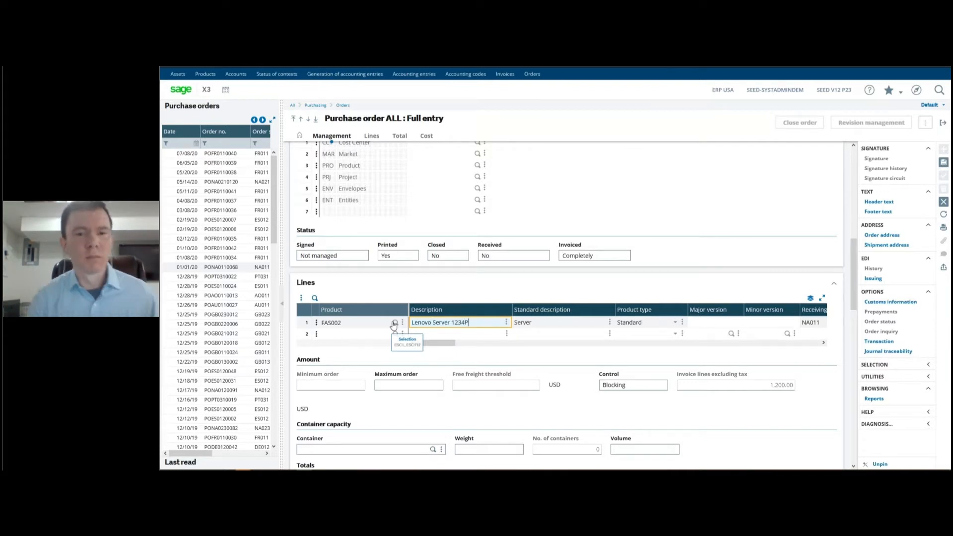
pyautogui.write('P')
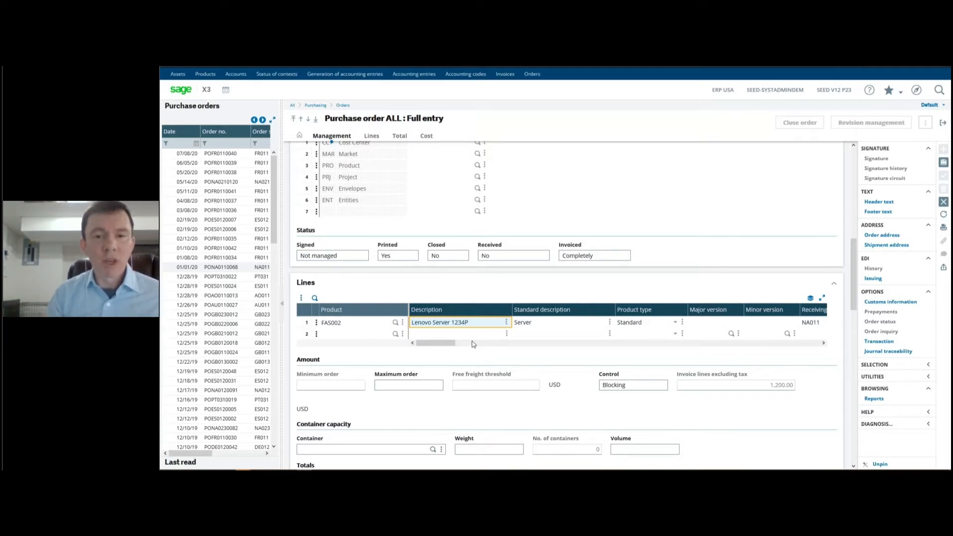
# Step: Examine the FAS002 order line's NA1 account, Purchase type options and analytical dimension columns from Cost Center to Entities
pyautogui.moveTo(444, 345); pyautogui.dragTo(616, 346)
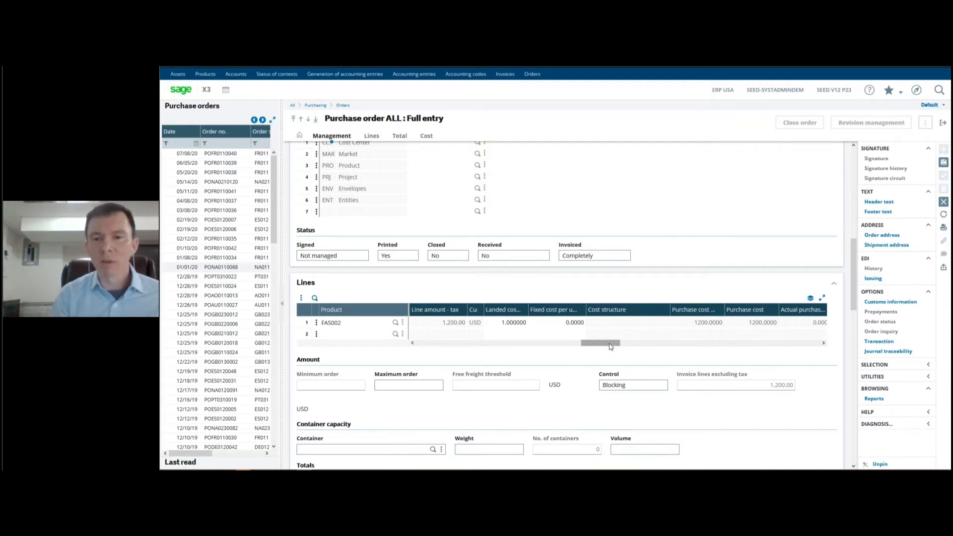
pyautogui.moveTo(610, 346); pyautogui.dragTo(664, 346)
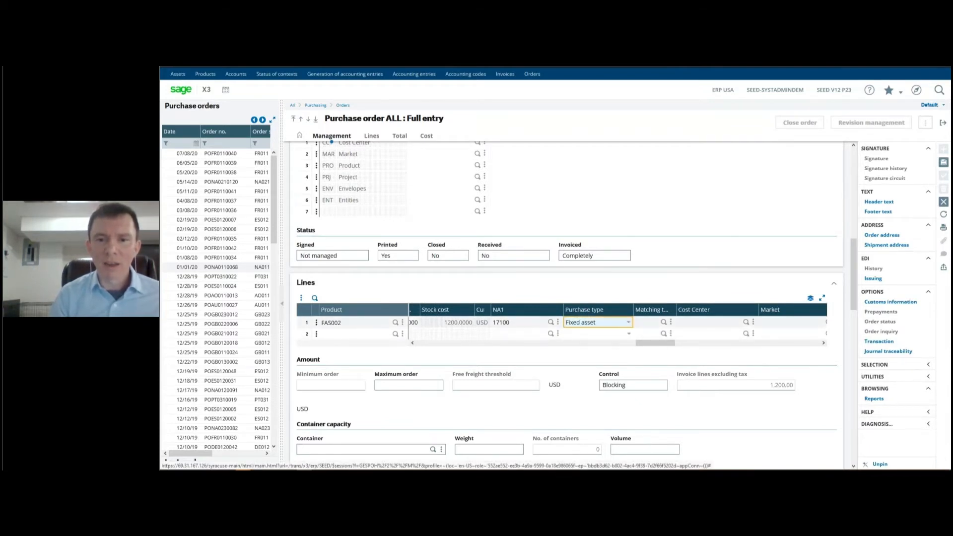
pyautogui.click(629, 323)
pyautogui.click(628, 323)
pyautogui.click(605, 322)
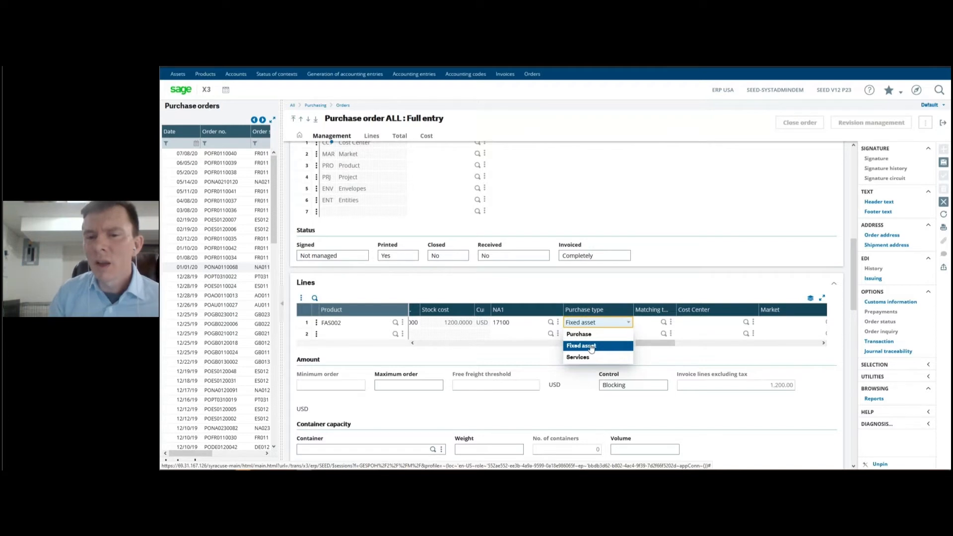
pyautogui.click(584, 322)
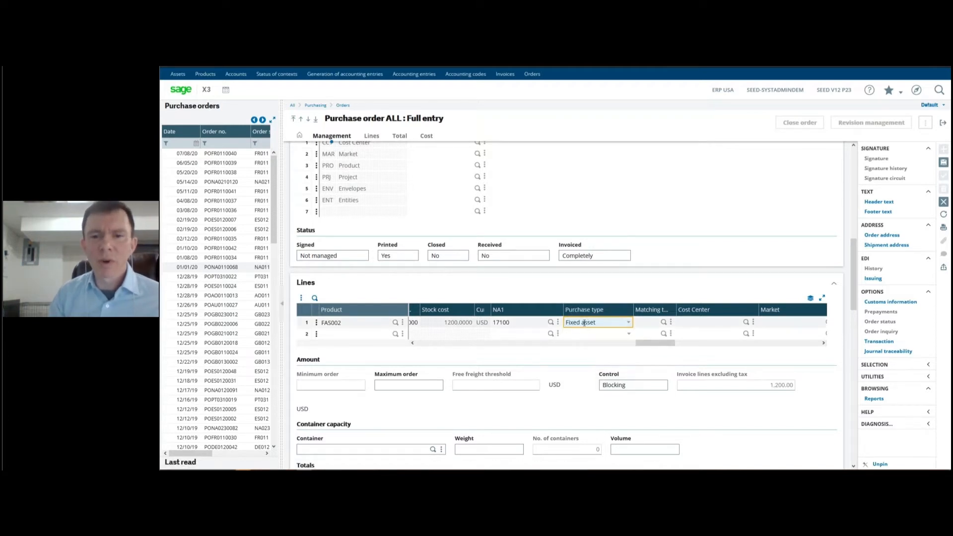
pyautogui.click(628, 322)
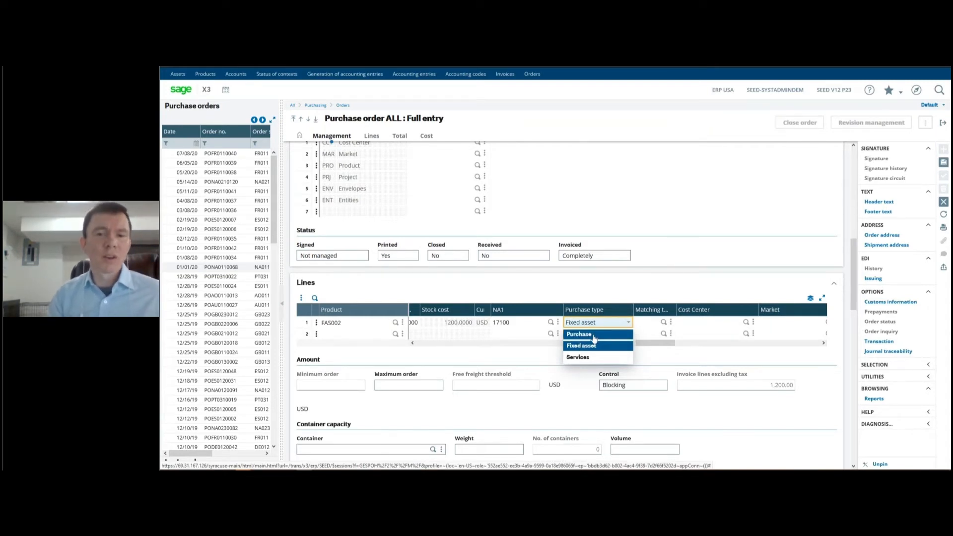
pyautogui.click(737, 270)
pyautogui.scroll(-1, 737, 280)
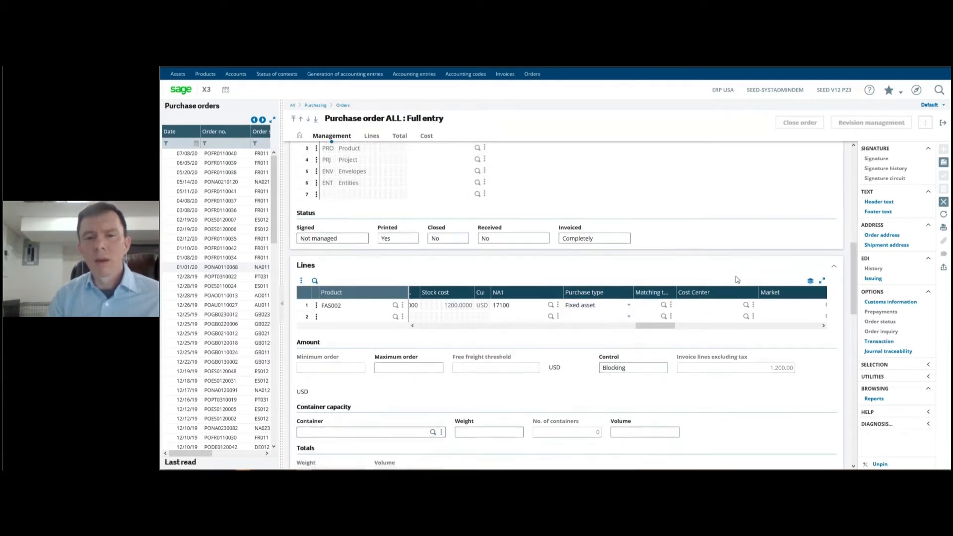
pyautogui.moveTo(663, 327); pyautogui.dragTo(692, 328)
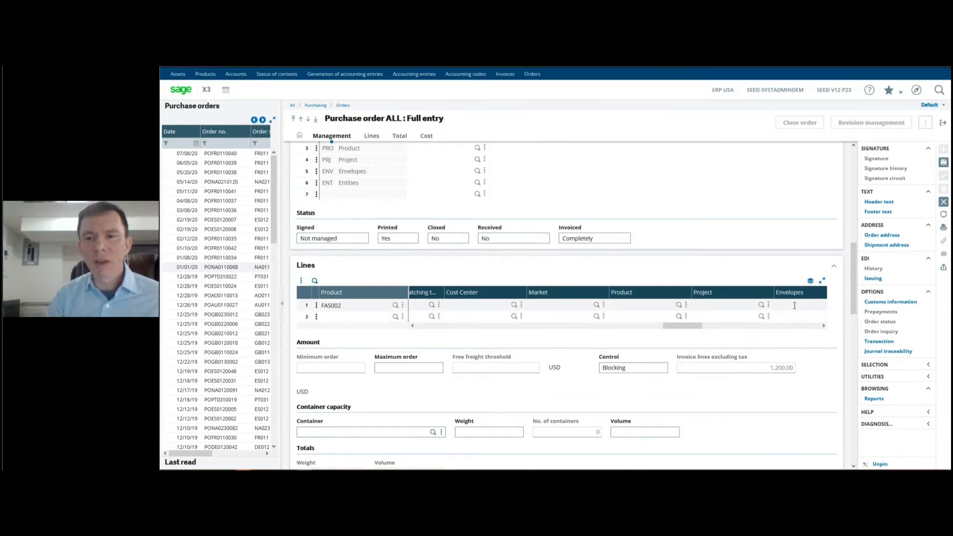
pyautogui.moveTo(677, 327); pyautogui.dragTo(702, 327)
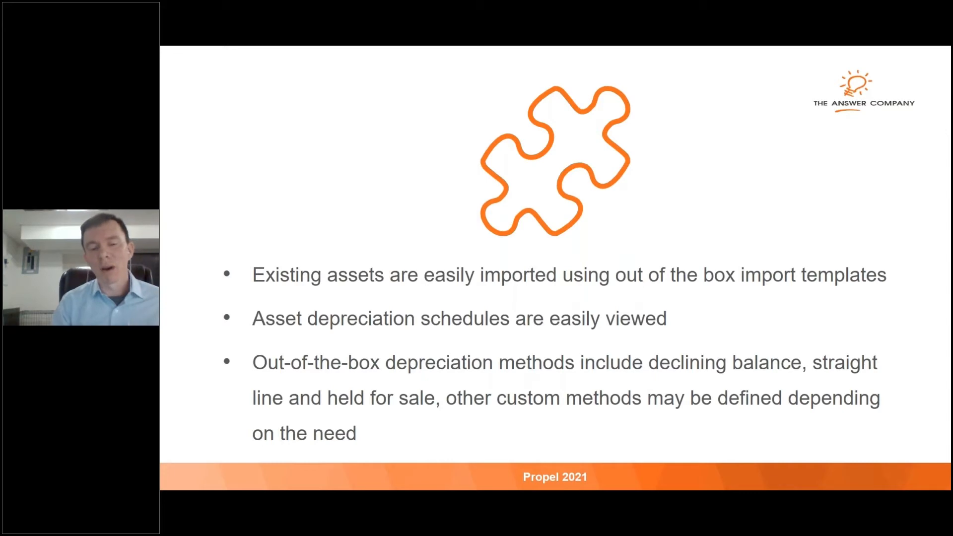
pyautogui.press('Right')
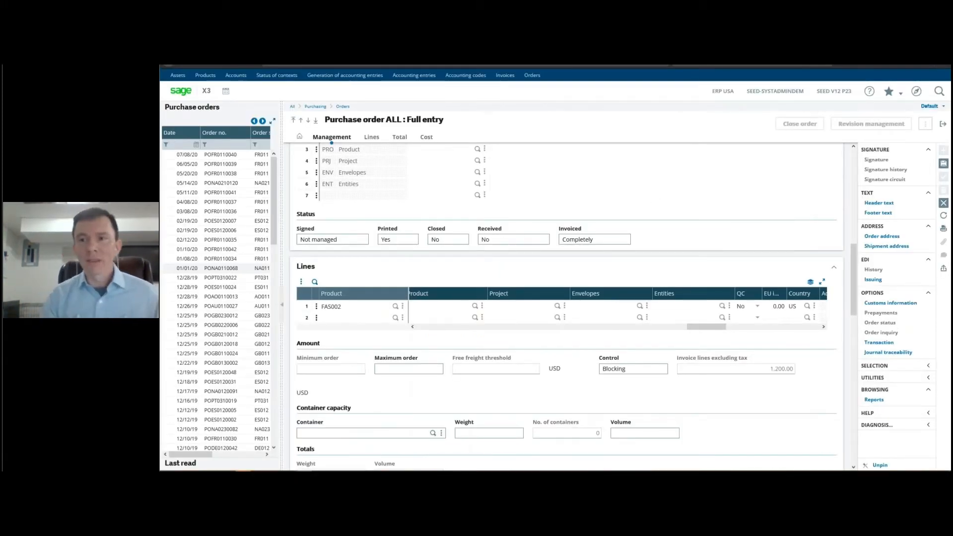
# Step: Leave the purchase order without saving its pending changes and open the fixed assets records
pyautogui.click(943, 203)
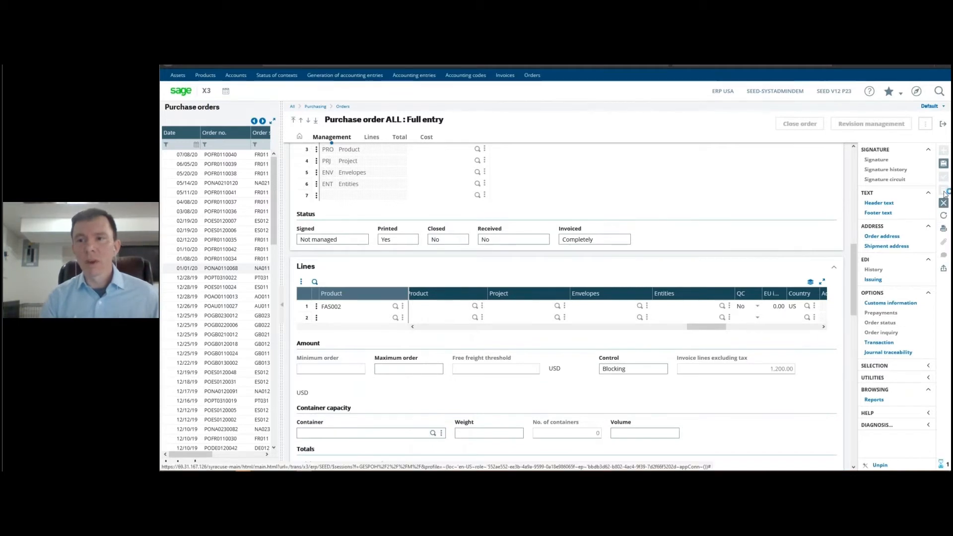
pyautogui.click(942, 124)
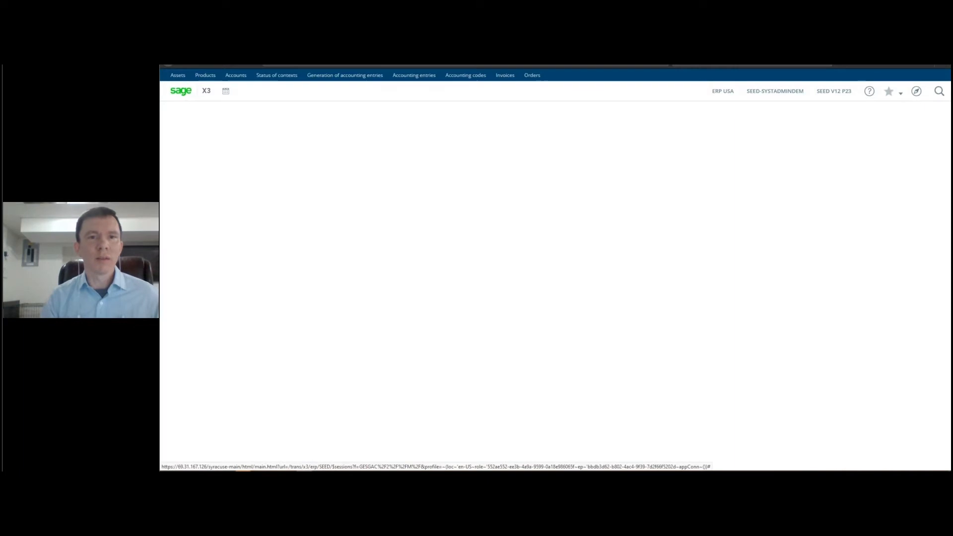
pyautogui.click(179, 76)
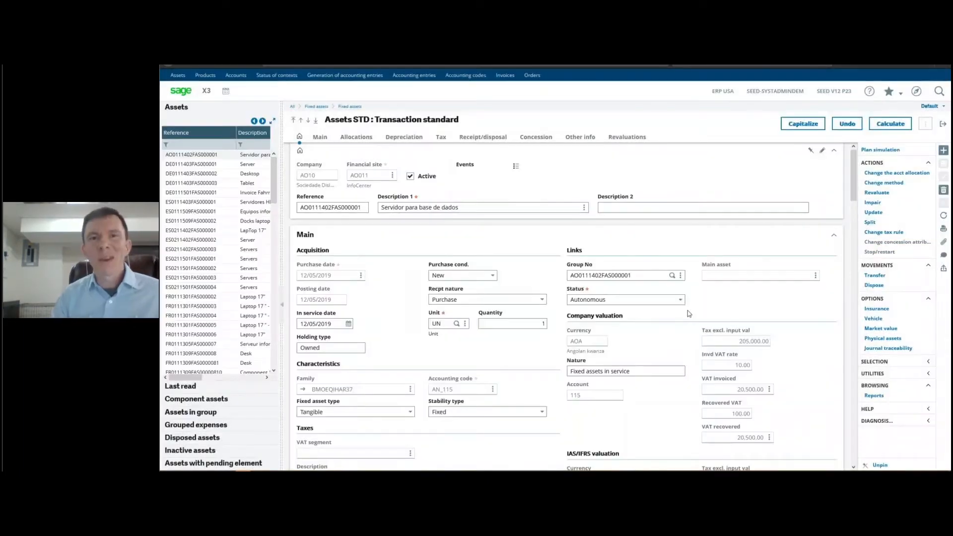
# Step: Start a new asset record for financial site NA011
pyautogui.click(943, 152)
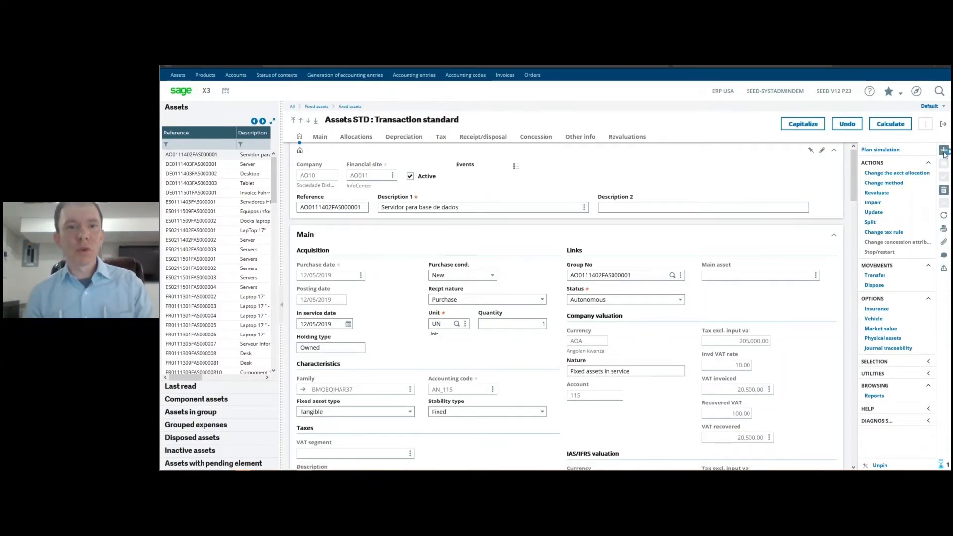
pyautogui.doubleClick(367, 175)
pyautogui.write('NA011')
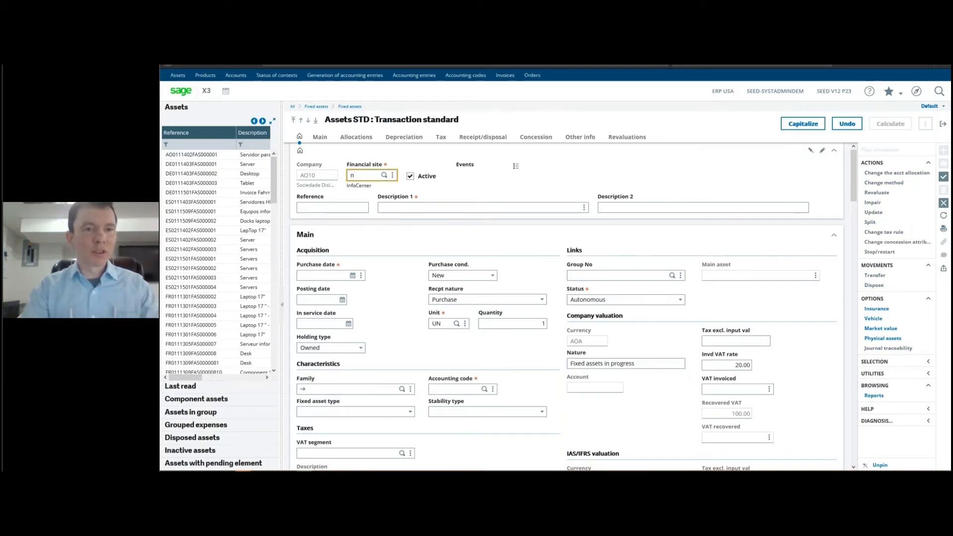
pyautogui.press('Tab')
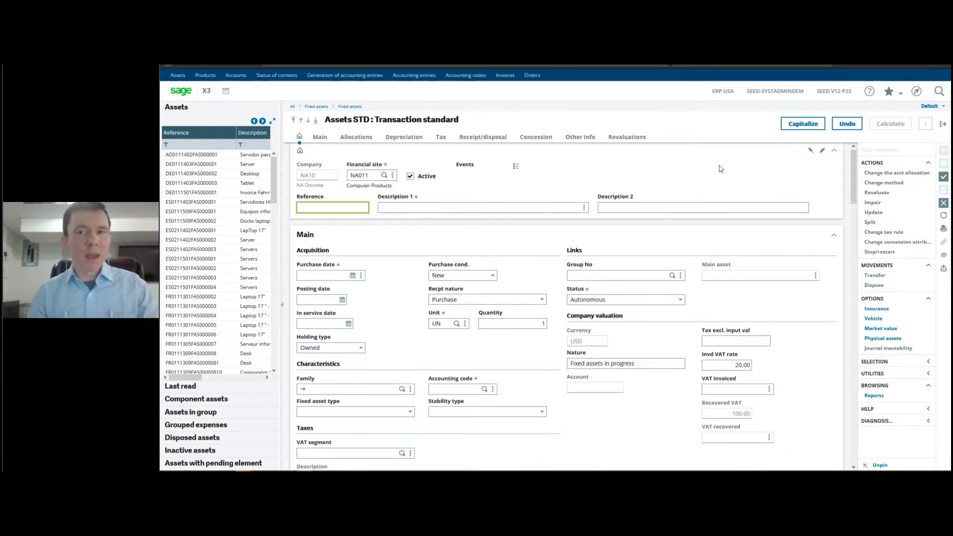
# Step: Select expense PIN000013 New Workstations for capitalization, with account group COMPUTER and accounting code ITMACCHINE
pyautogui.click(799, 126)
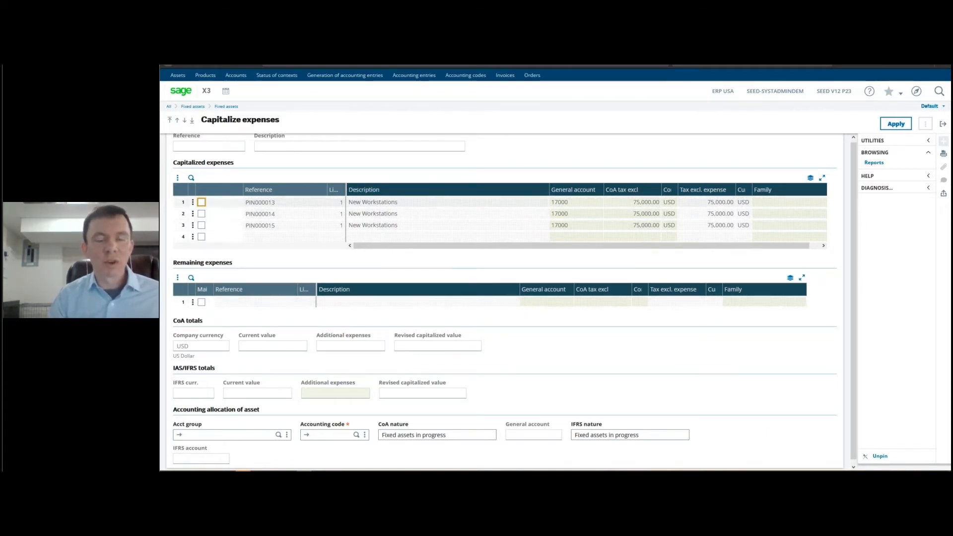
pyautogui.click(201, 203)
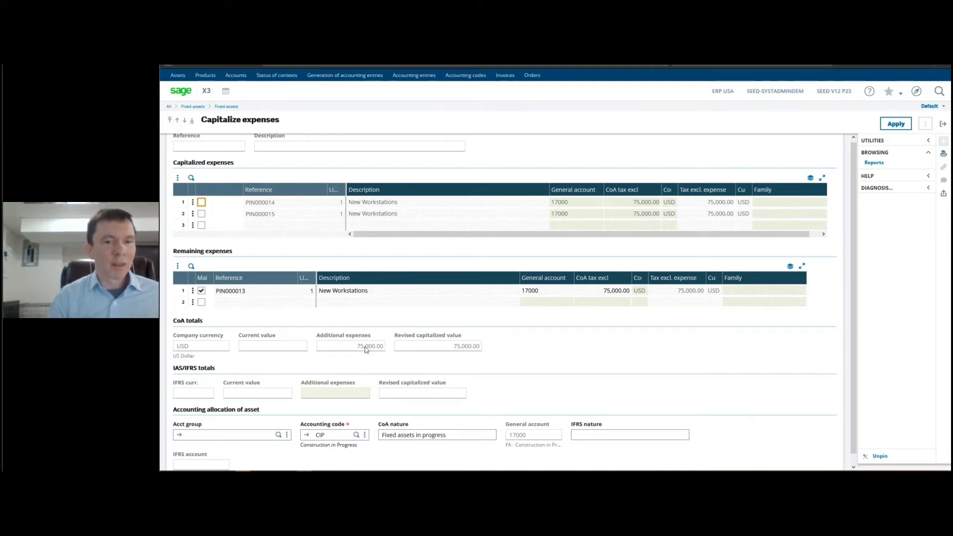
pyautogui.click(210, 435)
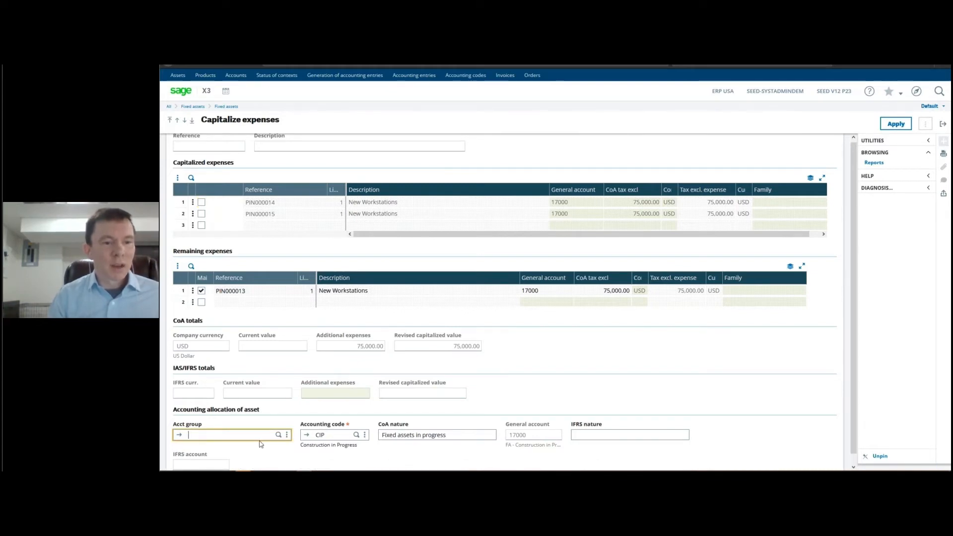
pyautogui.write('computer')
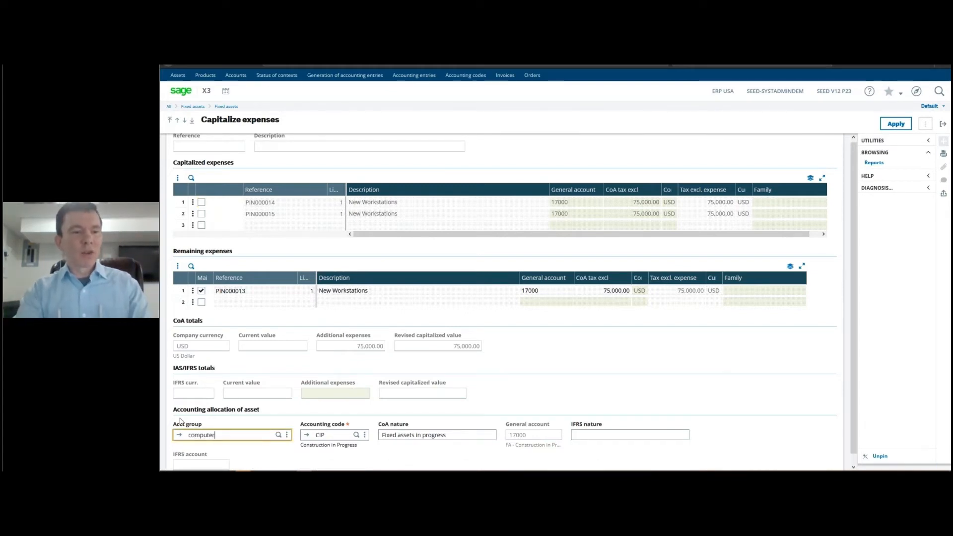
pyautogui.press('Tab')
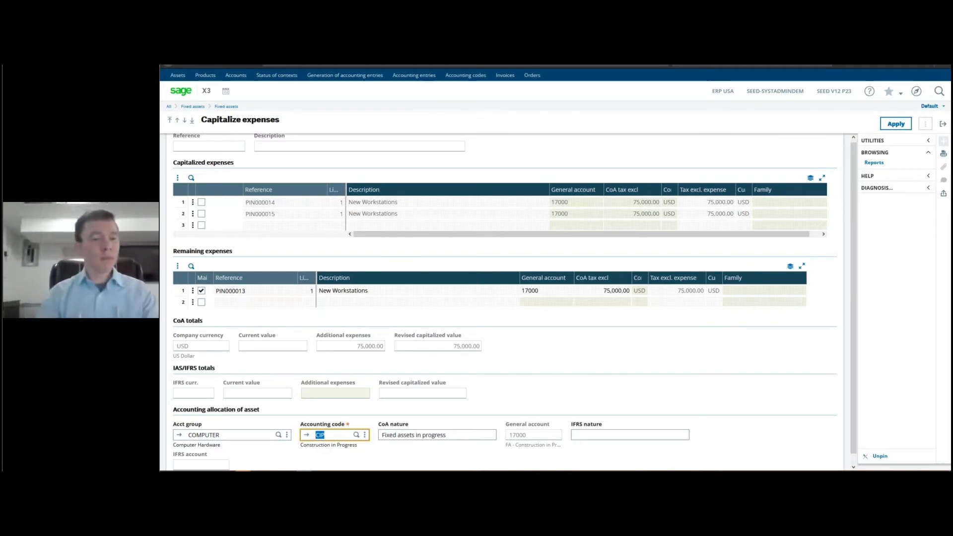
pyautogui.write('itmacchine')
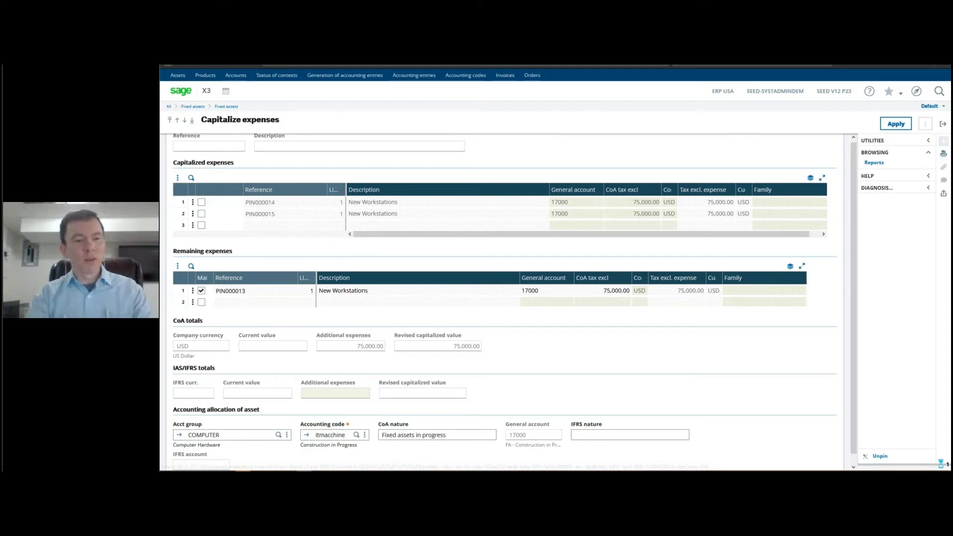
pyautogui.press('Tab')
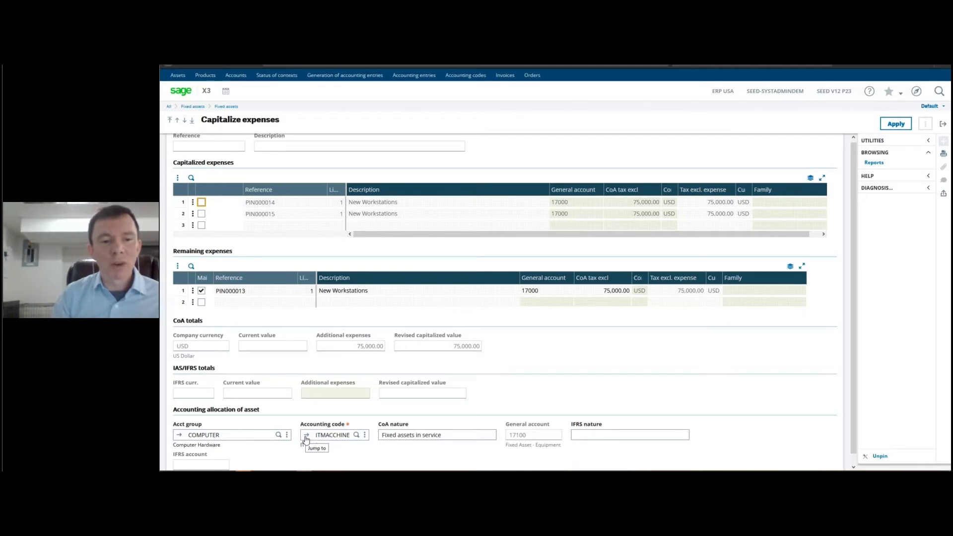
# Step: Look up the accounting codes with the ENG American account transaction and browse the Fixed assets group
pyautogui.click(306, 436)
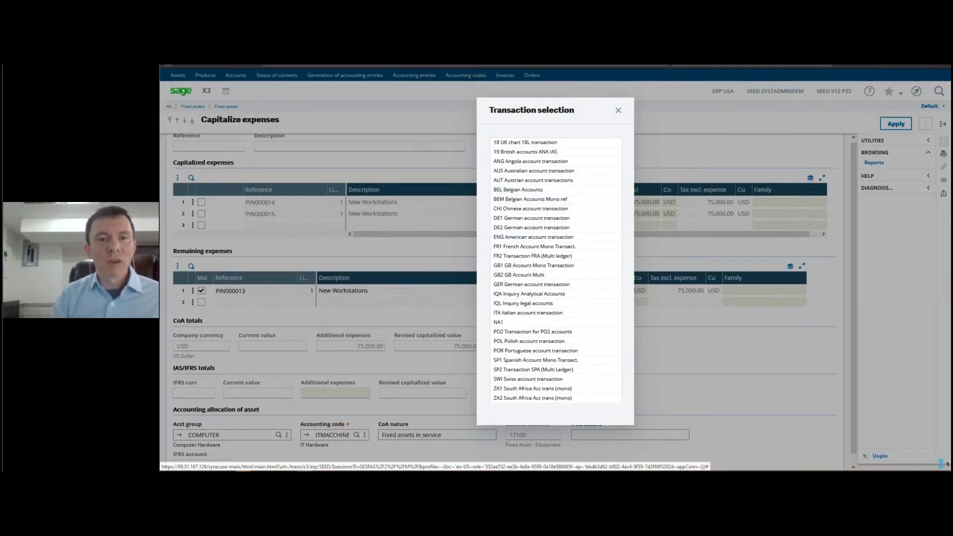
pyautogui.click(521, 218)
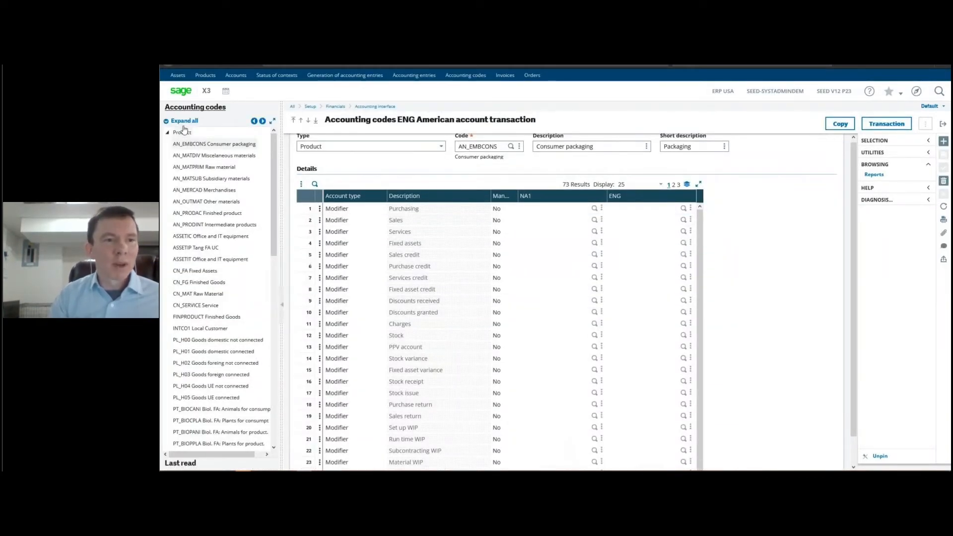
pyautogui.click(167, 132)
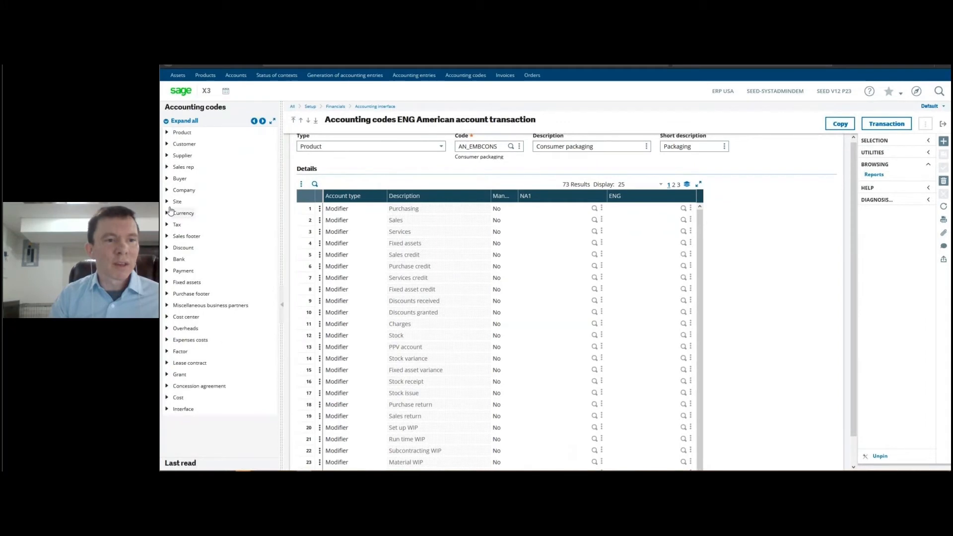
pyautogui.click(167, 283)
pyautogui.moveTo(271, 149); pyautogui.dragTo(271, 328)
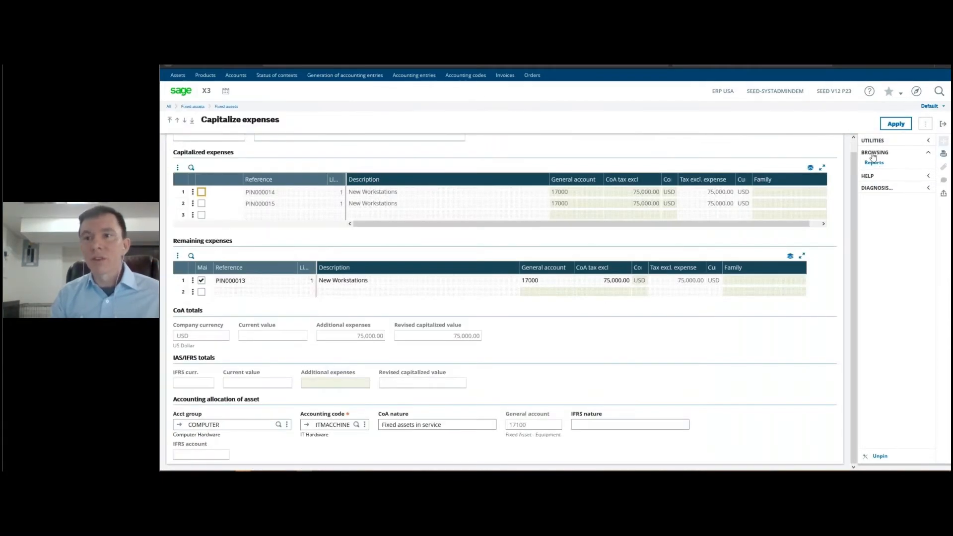
# Step: Apply the capitalization and change the asset's first description to "Houston office computers"
pyautogui.click(906, 127)
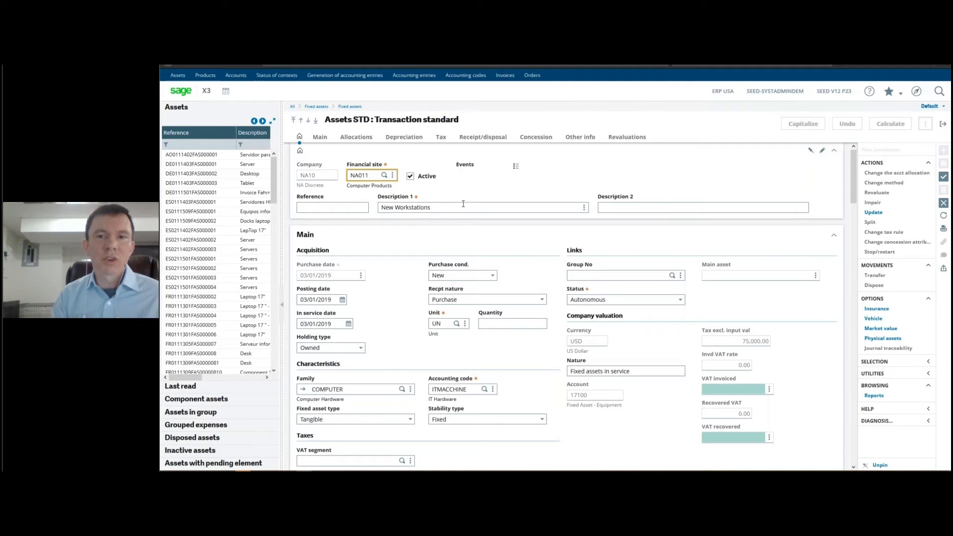
pyautogui.moveTo(438, 207); pyautogui.dragTo(378, 214)
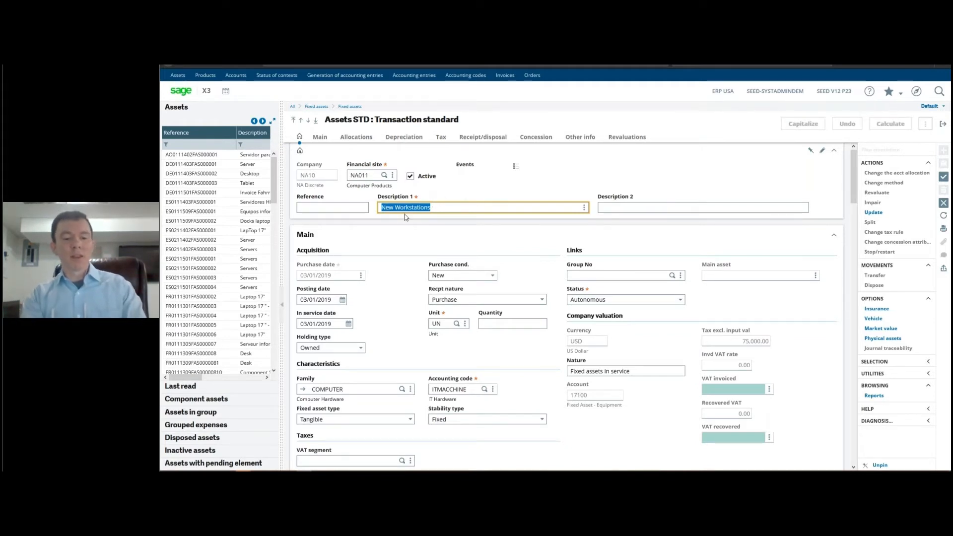
pyautogui.write('Houston office computers')
pyautogui.press('Tab')
# Step: Set the asset's in service date to 04/01/2019
pyautogui.click(337, 279)
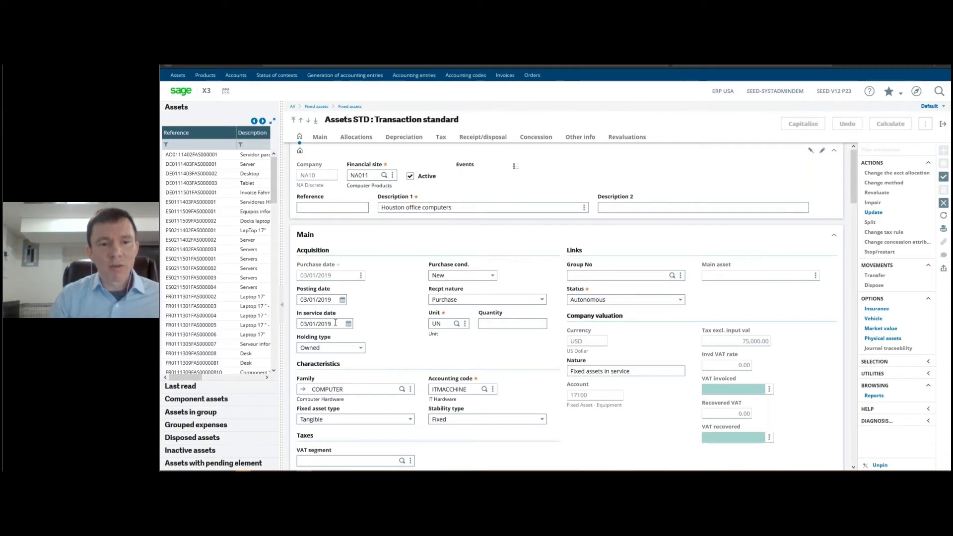
pyautogui.moveTo(333, 323); pyautogui.dragTo(298, 323)
pyautogui.write('0')
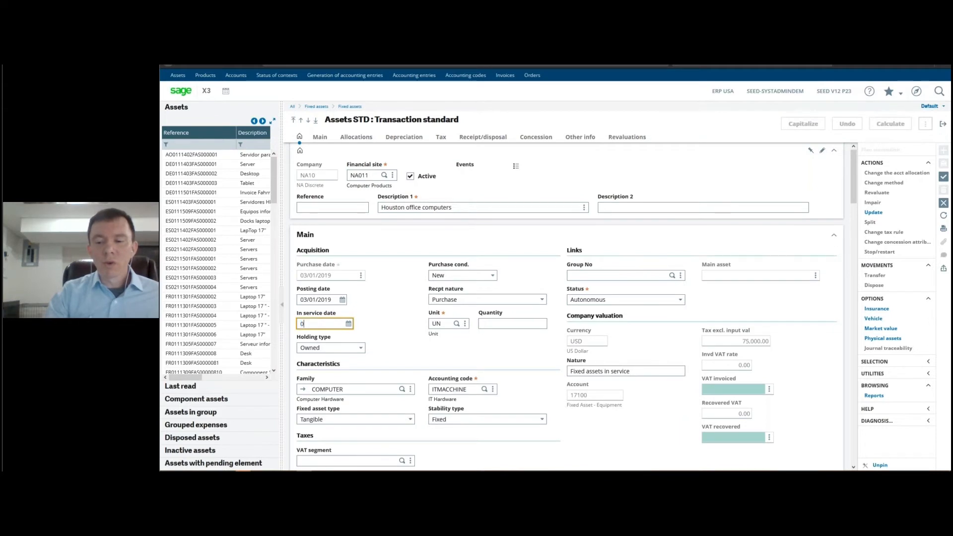
pyautogui.write('3040119')
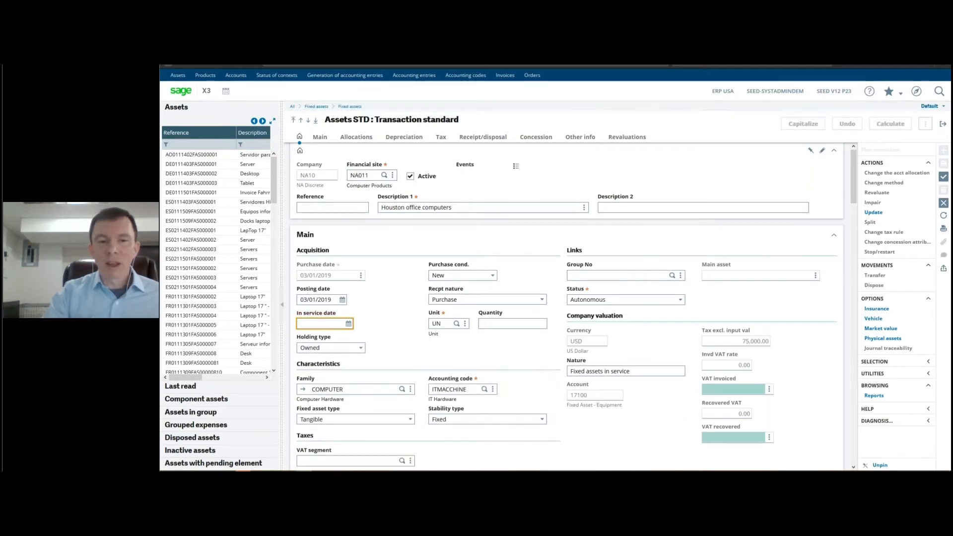
pyautogui.press('Tab')
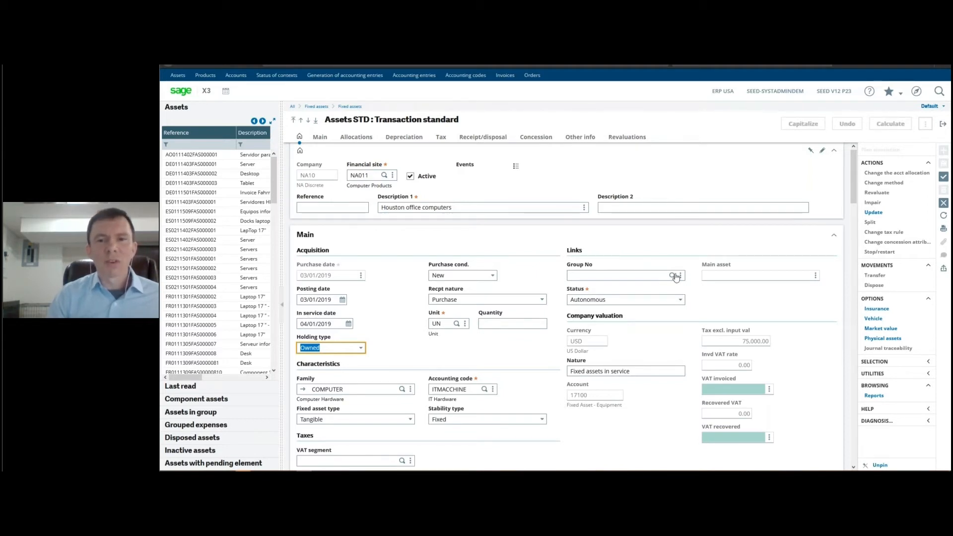
# Step: Set the Accounts depreciation plan to method UL with a duration of 3, and create the asset record
pyautogui.scroll(-2, 678, 348)
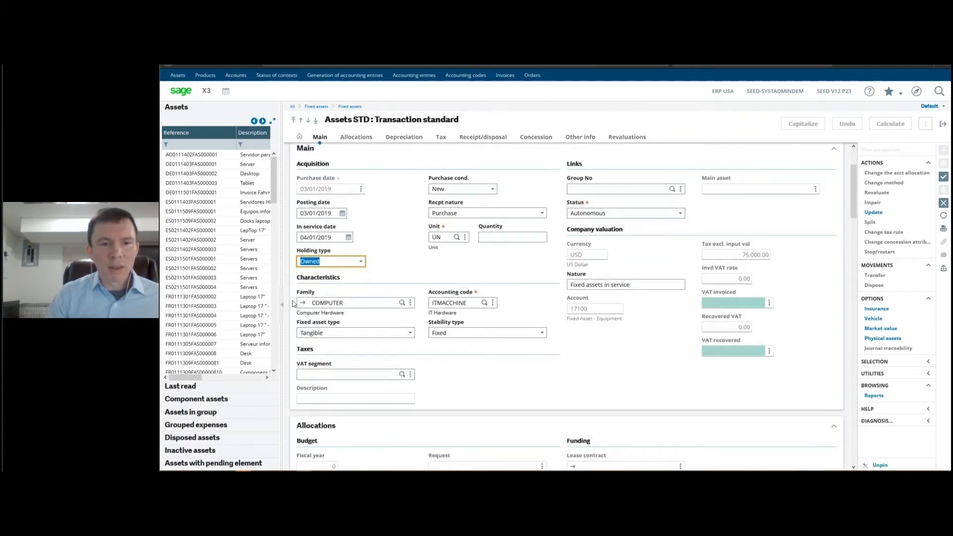
pyautogui.scroll(-2, 539, 306)
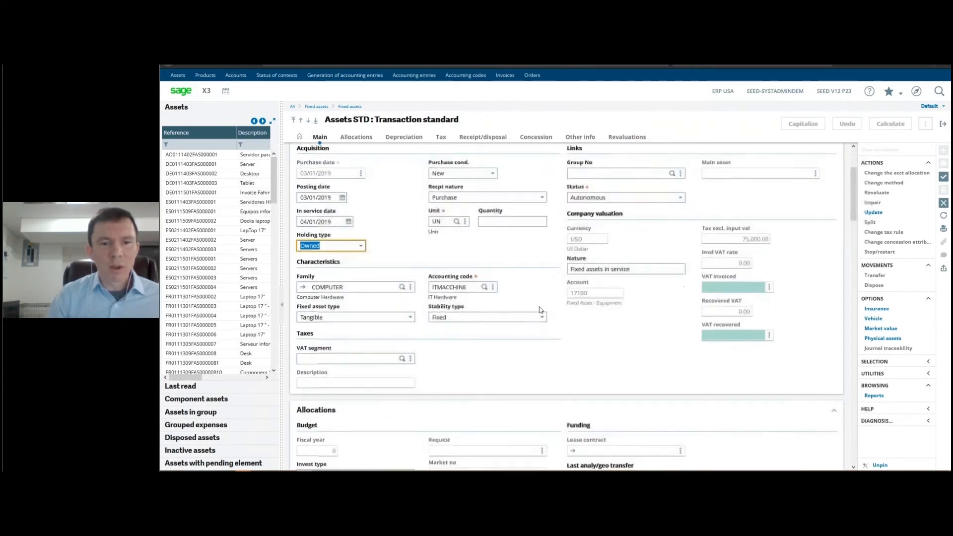
pyautogui.scroll(-6, 540, 311)
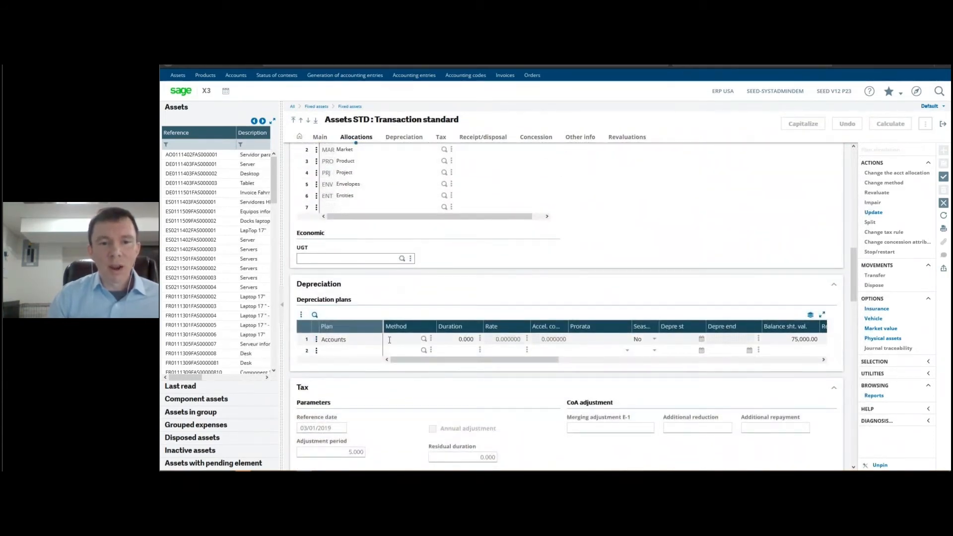
pyautogui.click(389, 340)
pyautogui.click(641, 191)
pyautogui.scroll(-10, 624, 260)
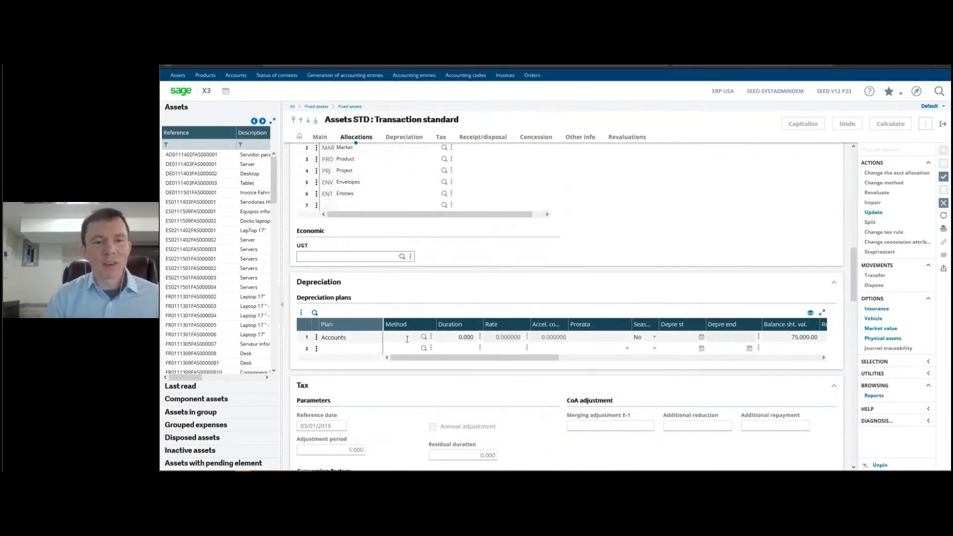
pyautogui.click(407, 337)
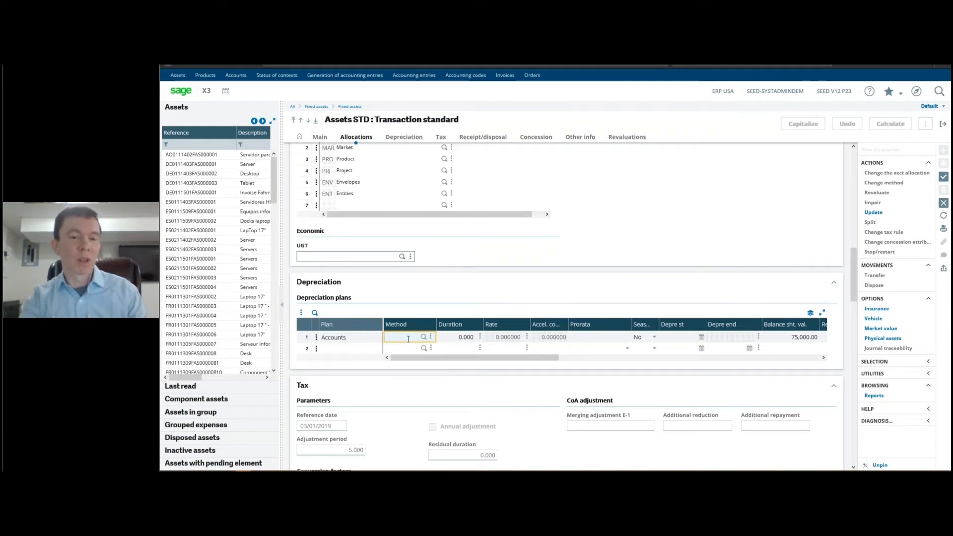
pyautogui.press('BackSpace')
pyautogui.write('D')
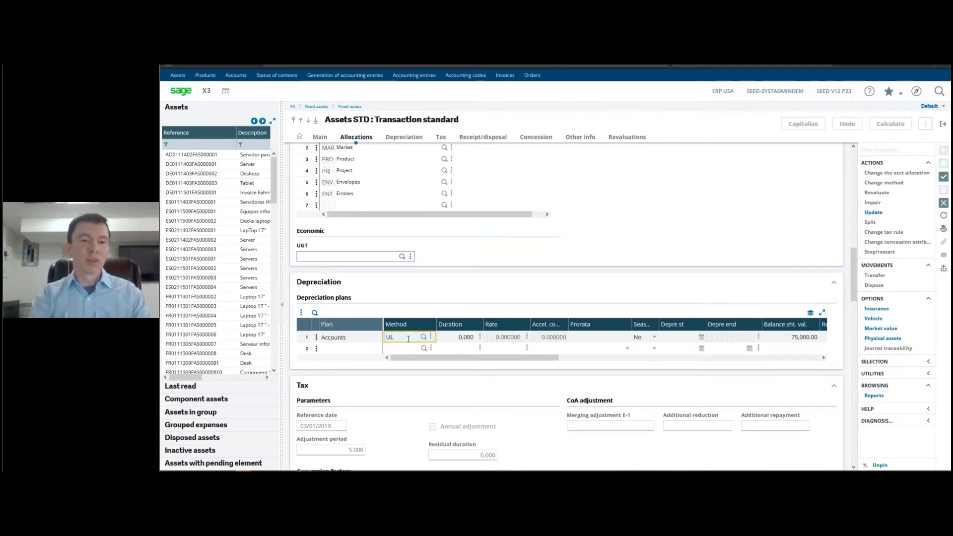
pyautogui.click(423, 337)
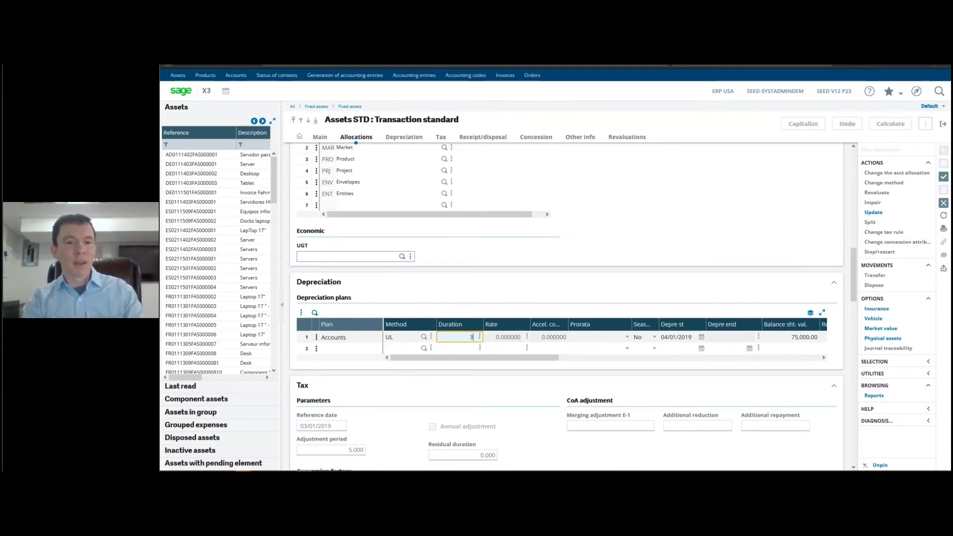
pyautogui.press('Tab')
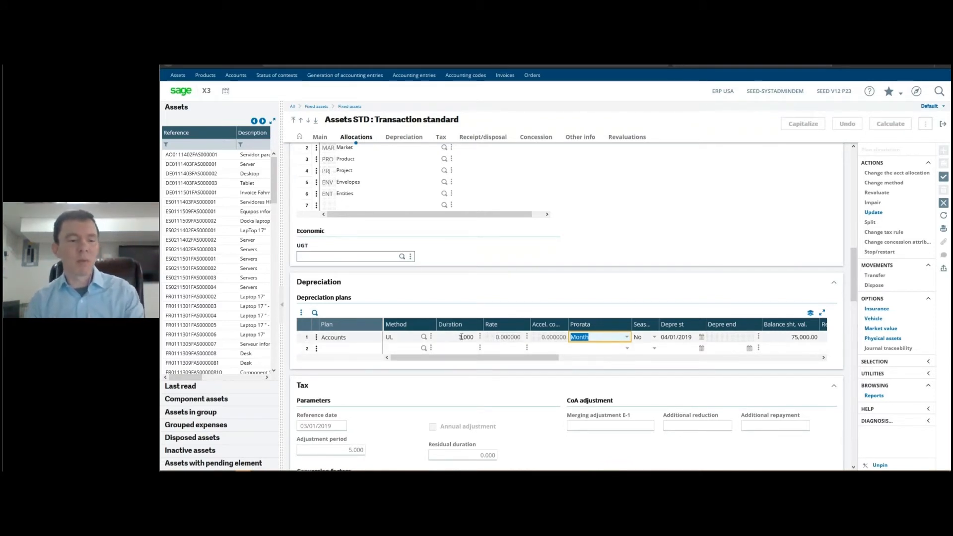
pyautogui.click(461, 337)
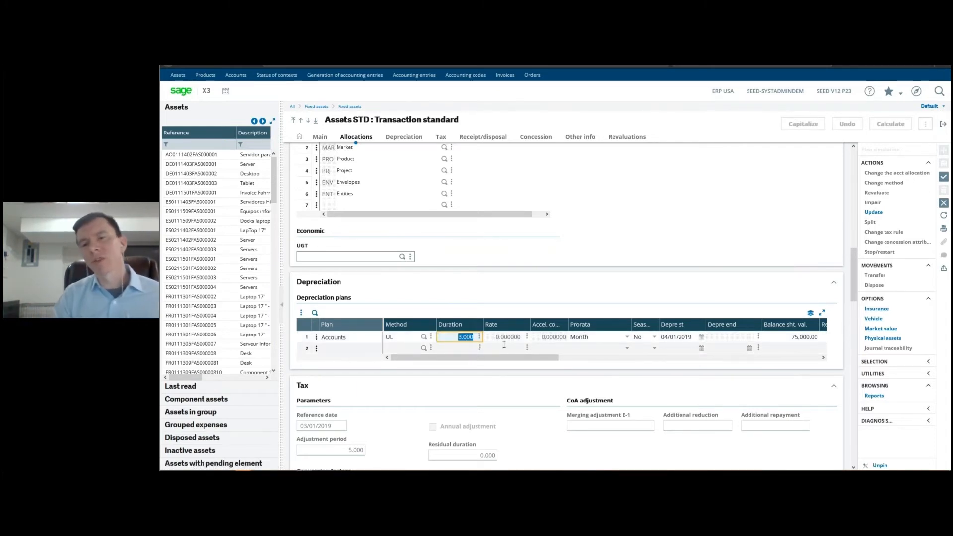
pyautogui.click(943, 177)
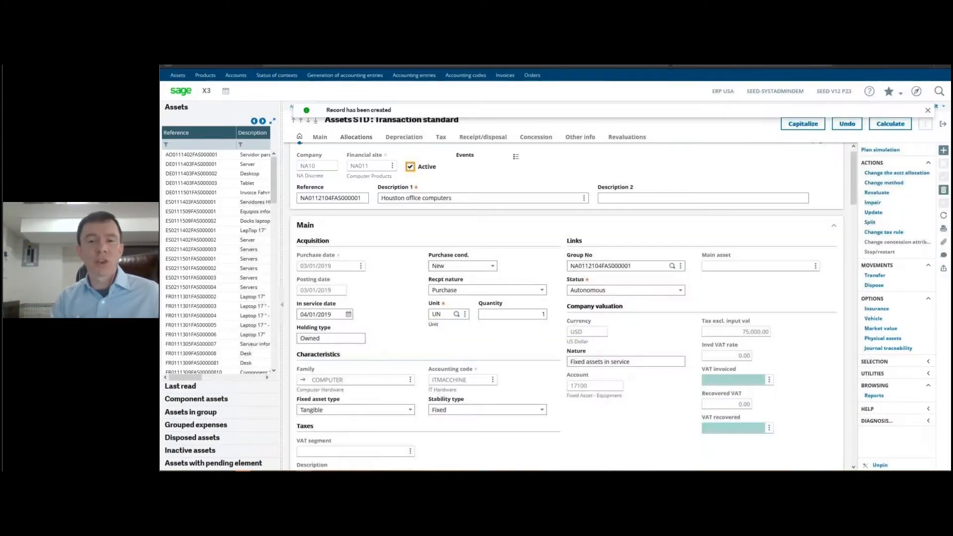
# Step: Look through the created asset record down to its Revaluations section and switch to the presentation slides
pyautogui.moveTo(854, 187); pyautogui.dragTo(845, 450)
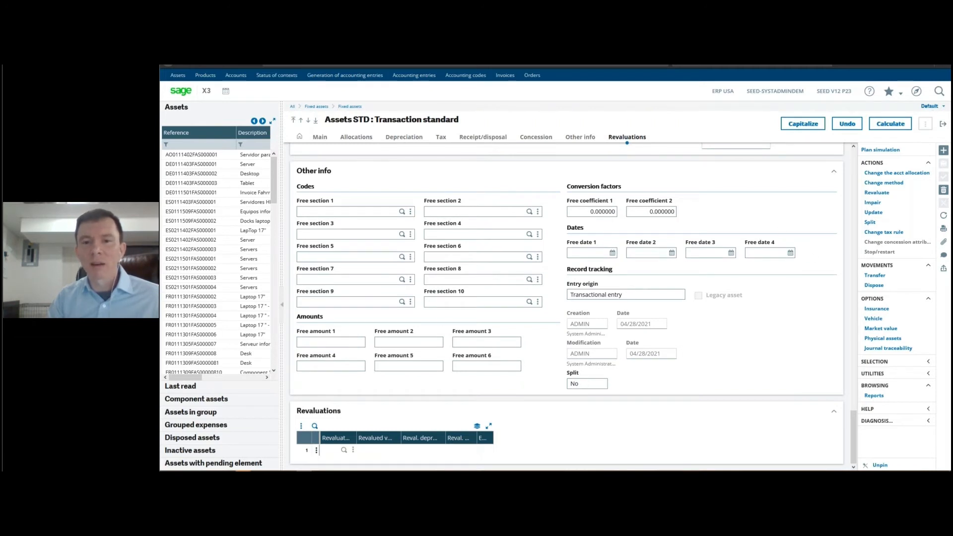
pyautogui.hotkey('alt', 'Tab')
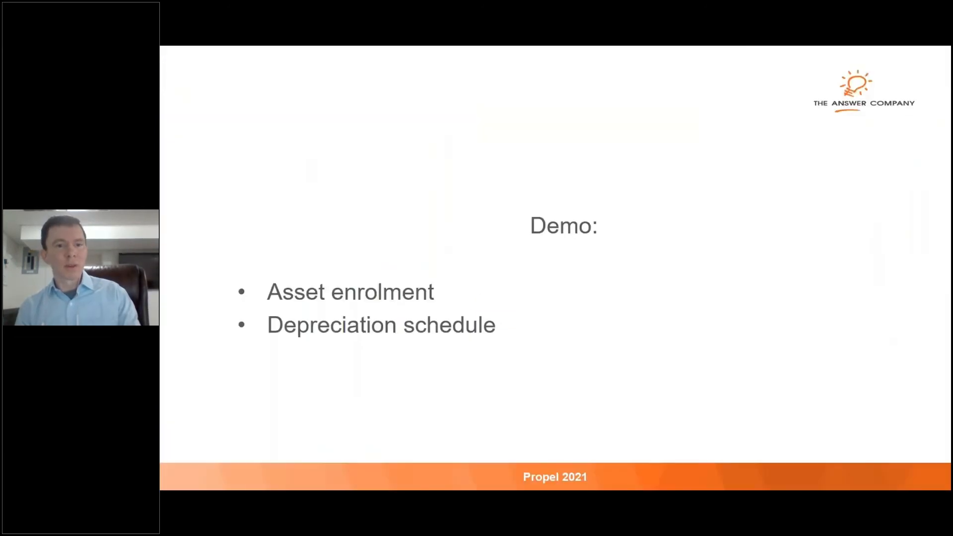
# Step: Switch back to the asset record and open the depreciation plan for its Accounts plan, dismissing the application errors
pyautogui.hotkey('alt', 'Tab')
pyautogui.scroll(10, 566, 298)
pyautogui.scroll(10, 316, 293)
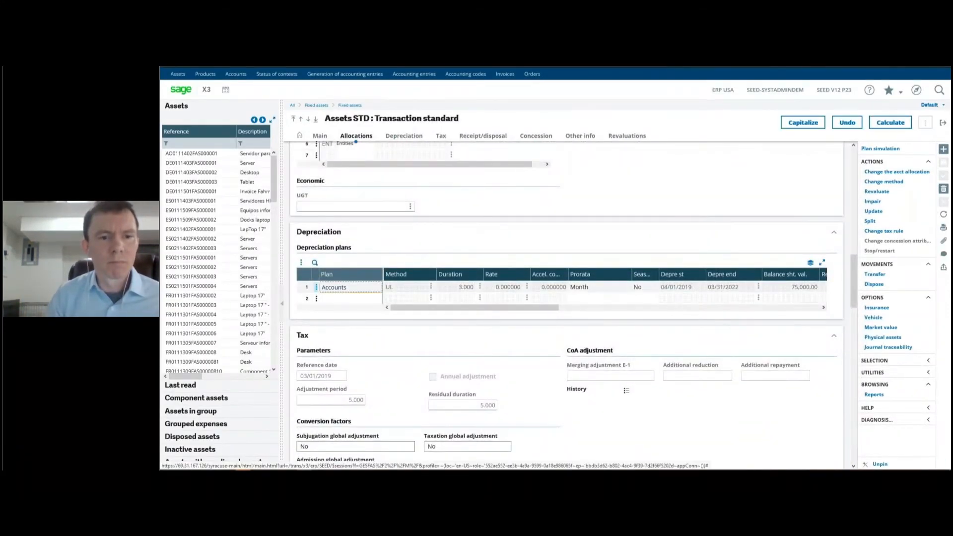
pyautogui.click(316, 288)
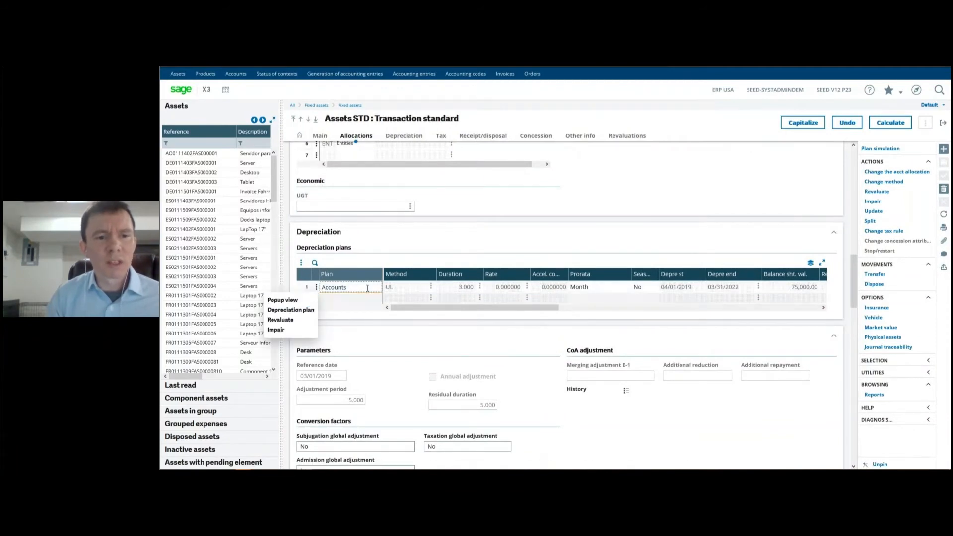
pyautogui.click(347, 298)
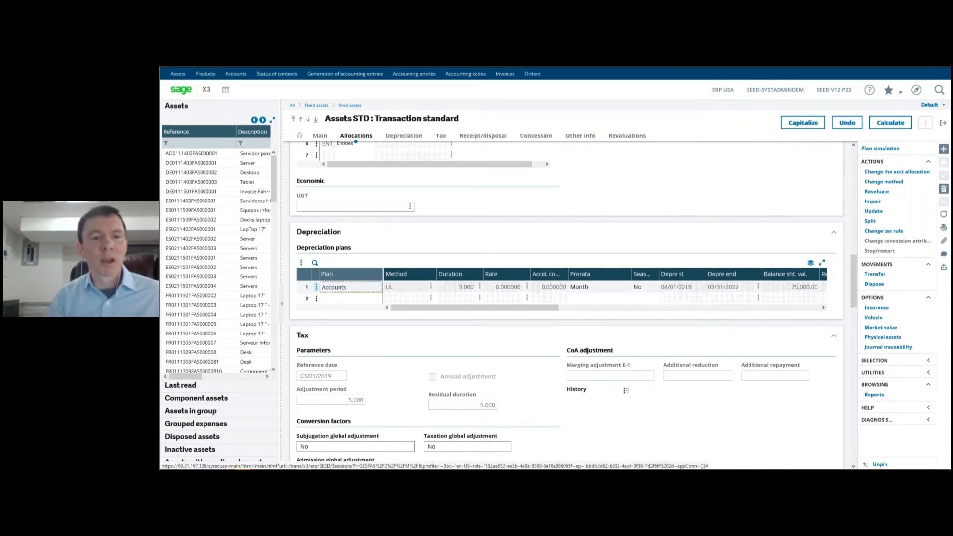
pyautogui.click(316, 287)
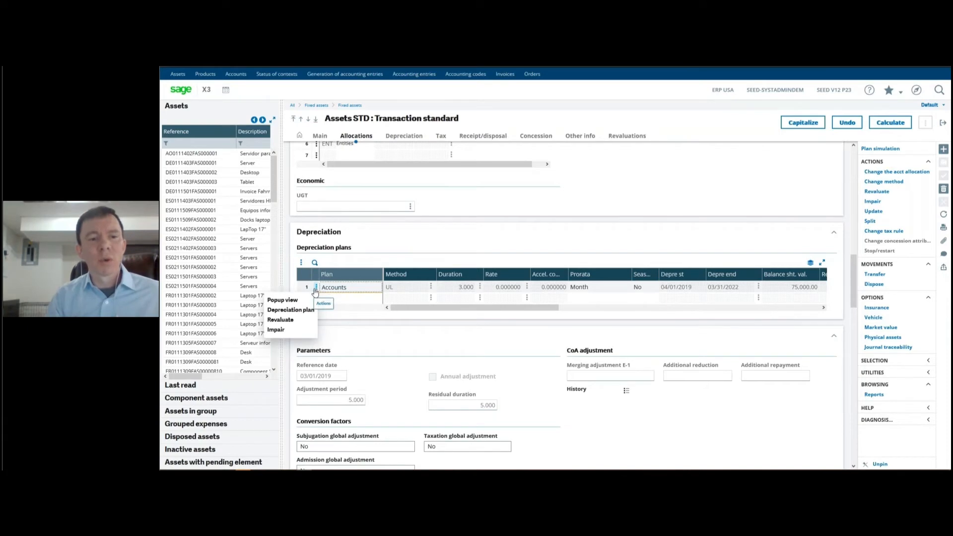
pyautogui.click(300, 311)
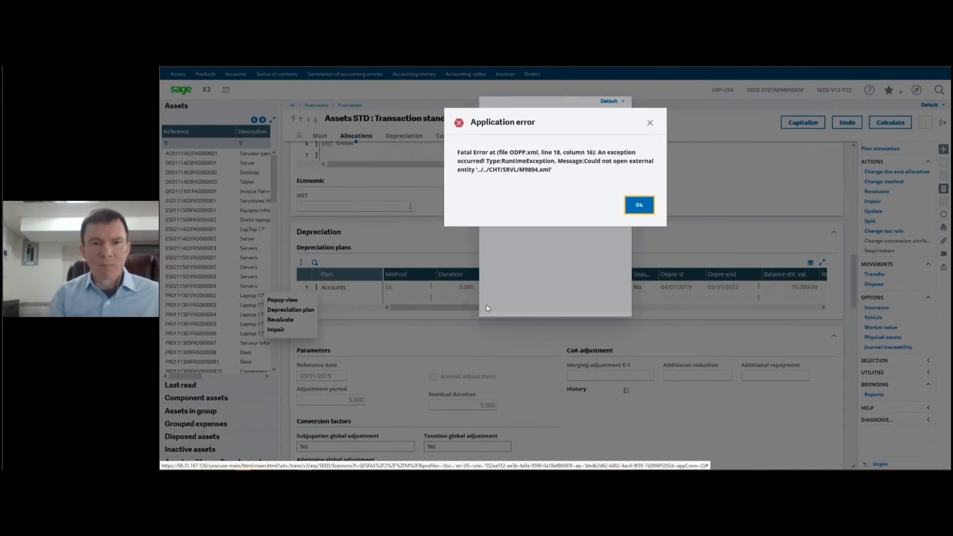
pyautogui.click(647, 203)
pyautogui.click(644, 204)
pyautogui.click(644, 204)
pyautogui.click(643, 205)
pyautogui.click(643, 205)
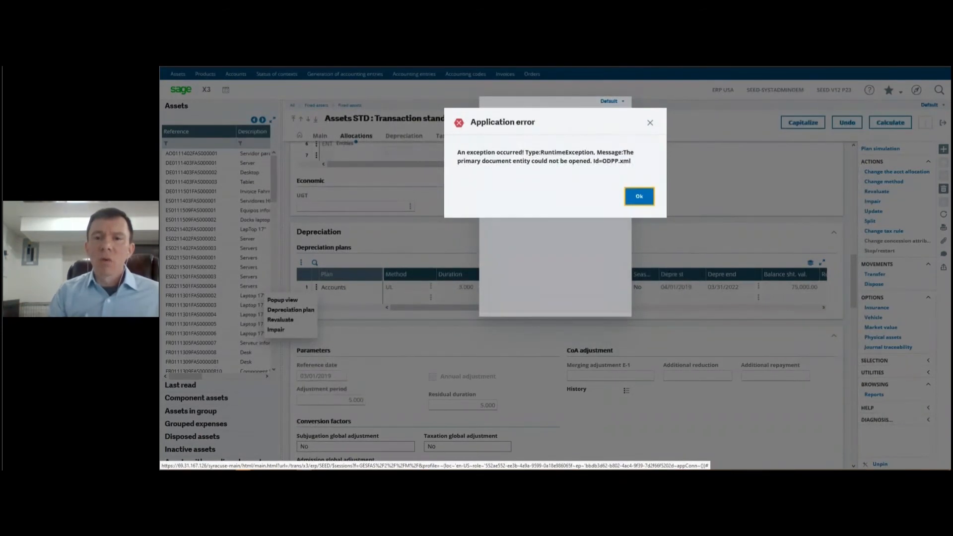
pyautogui.click(643, 205)
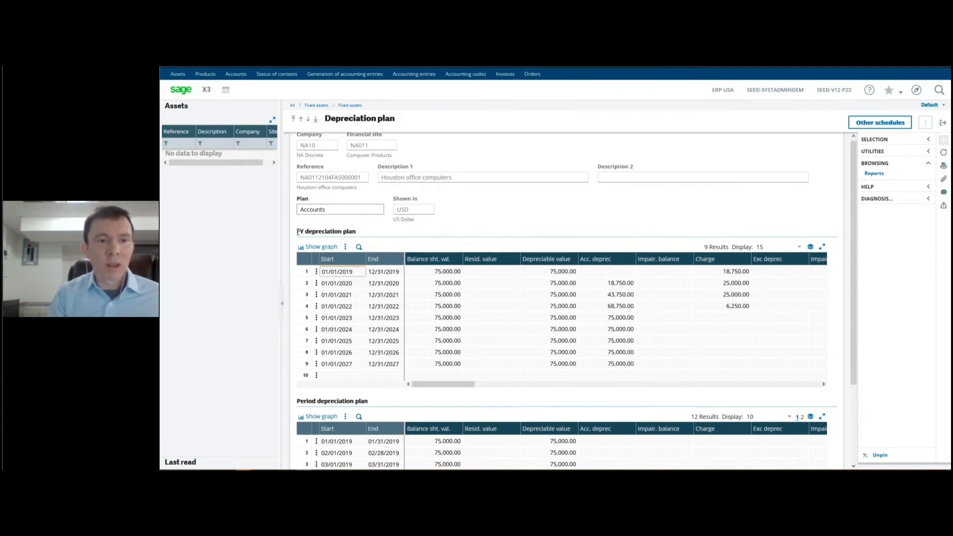
# Step: Examine the FY depreciation plan and the monthly period depreciation plan for fiscal year 2019
pyautogui.moveTo(298, 231); pyautogui.dragTo(362, 233)
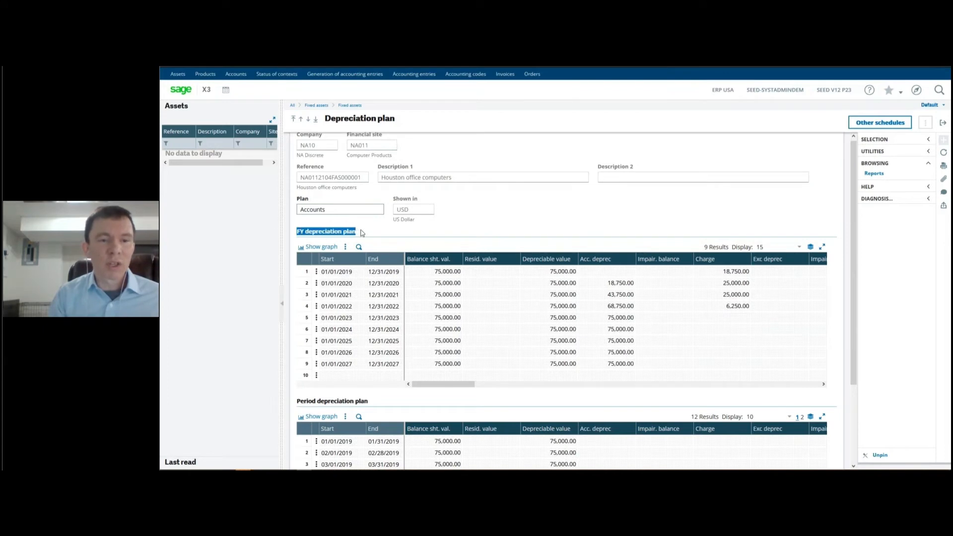
pyautogui.scroll(-1, 347, 235)
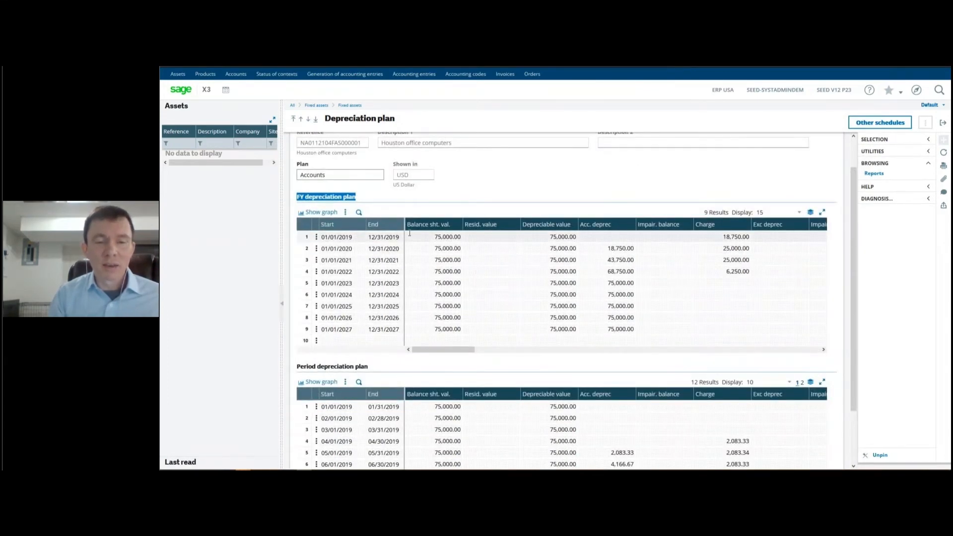
pyautogui.click(305, 240)
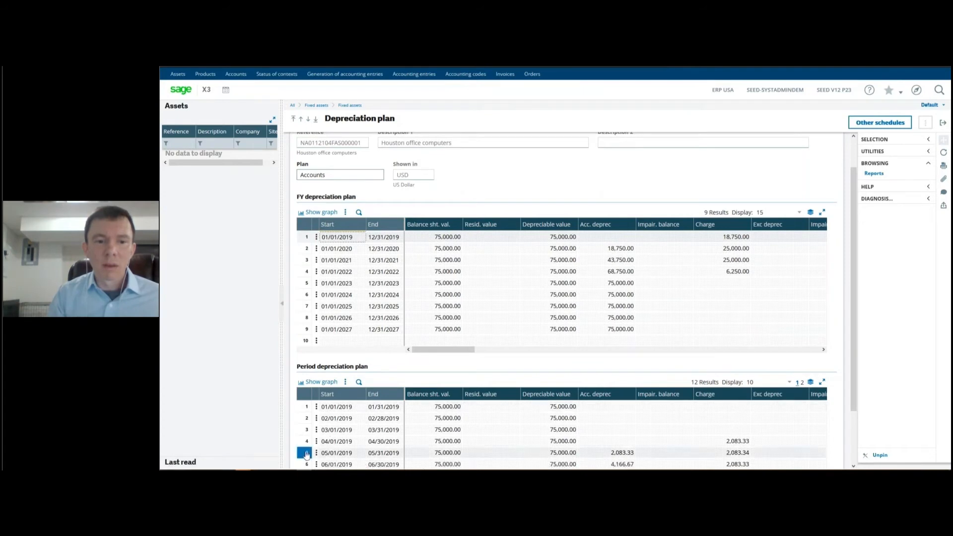
pyautogui.scroll(-2, 312, 443)
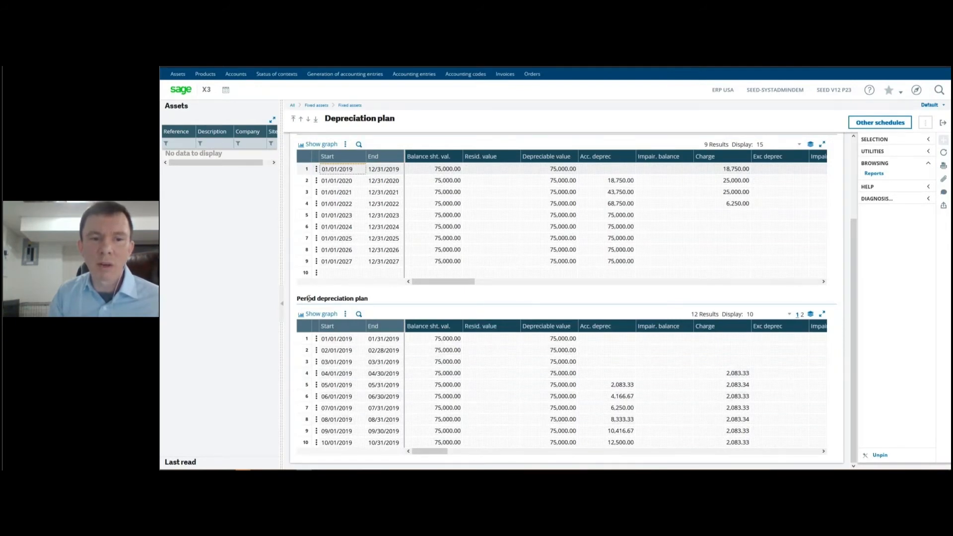
pyautogui.moveTo(297, 298); pyautogui.dragTo(368, 298)
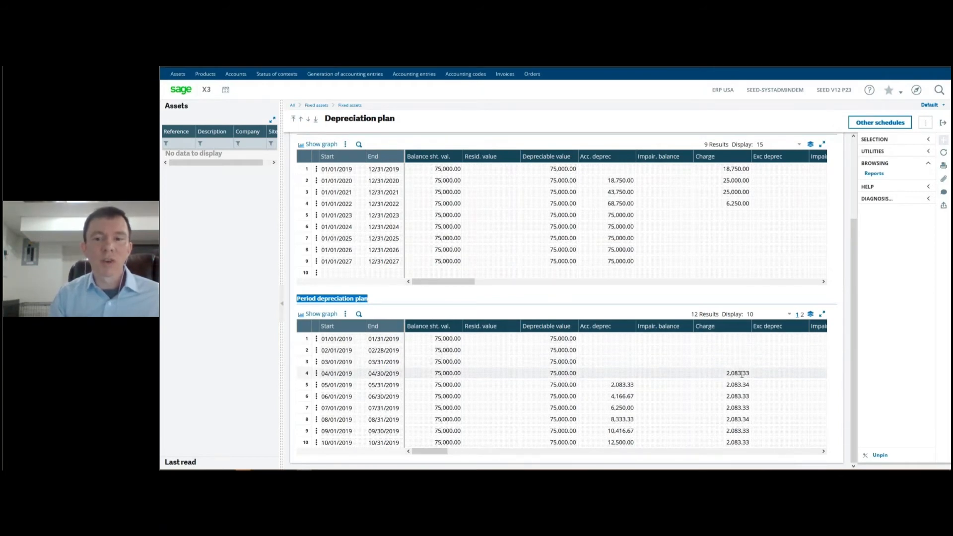
# Step: Show the period depreciation for 2020, return to 2019 and check the net value column of its periods
pyautogui.click(305, 181)
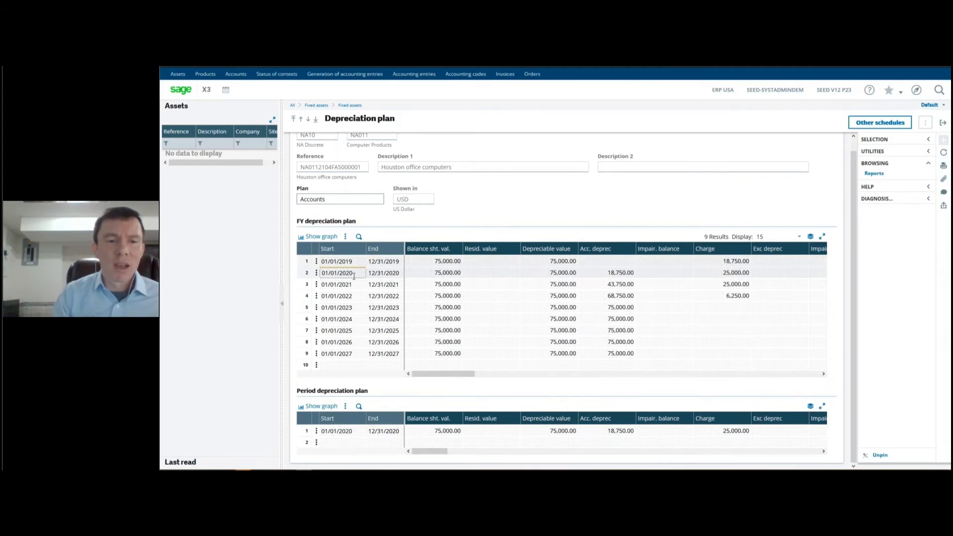
pyautogui.click(304, 266)
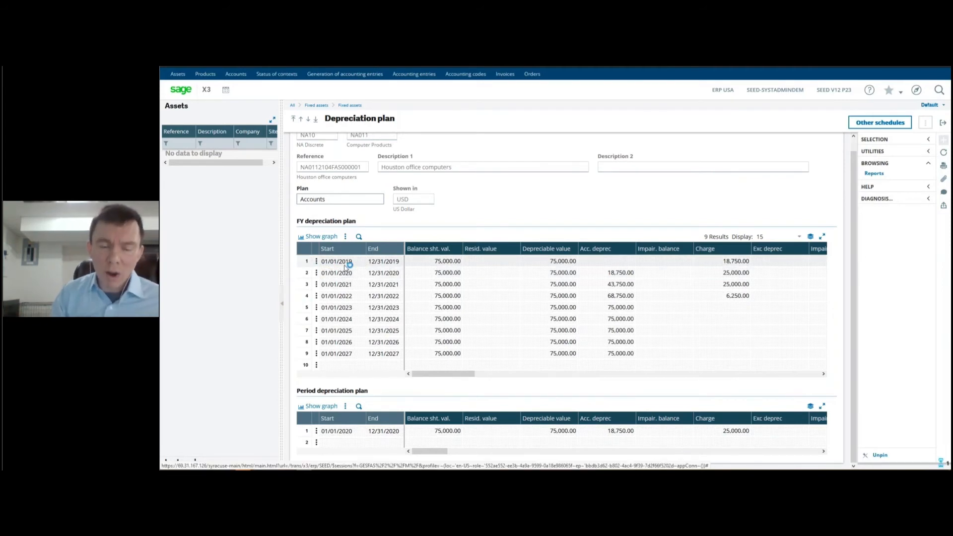
pyautogui.scroll(-2, 544, 274)
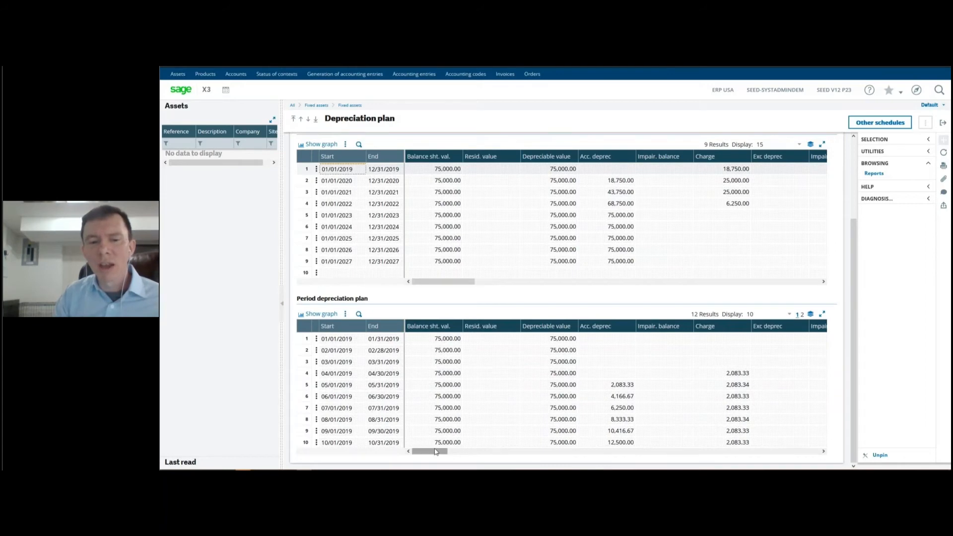
pyautogui.moveTo(436, 452); pyautogui.dragTo(512, 450)
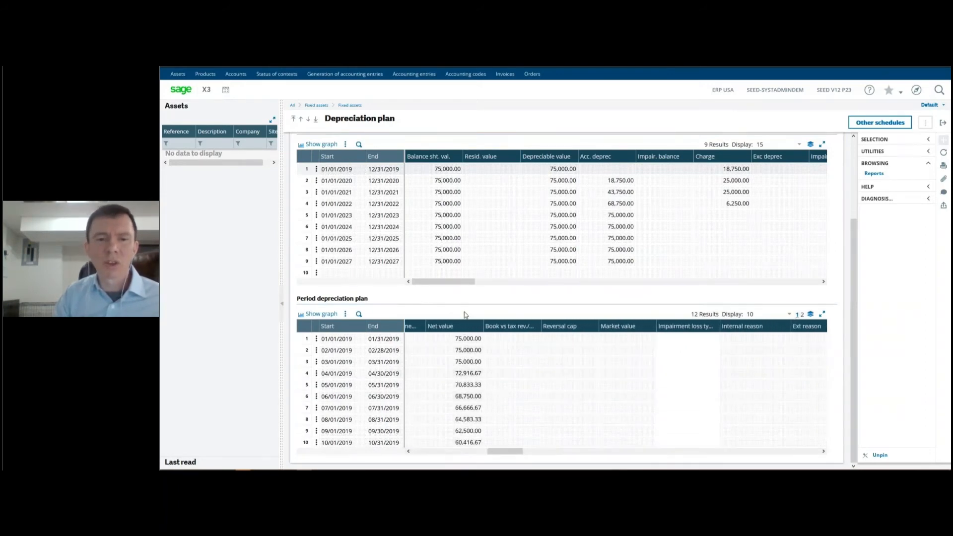
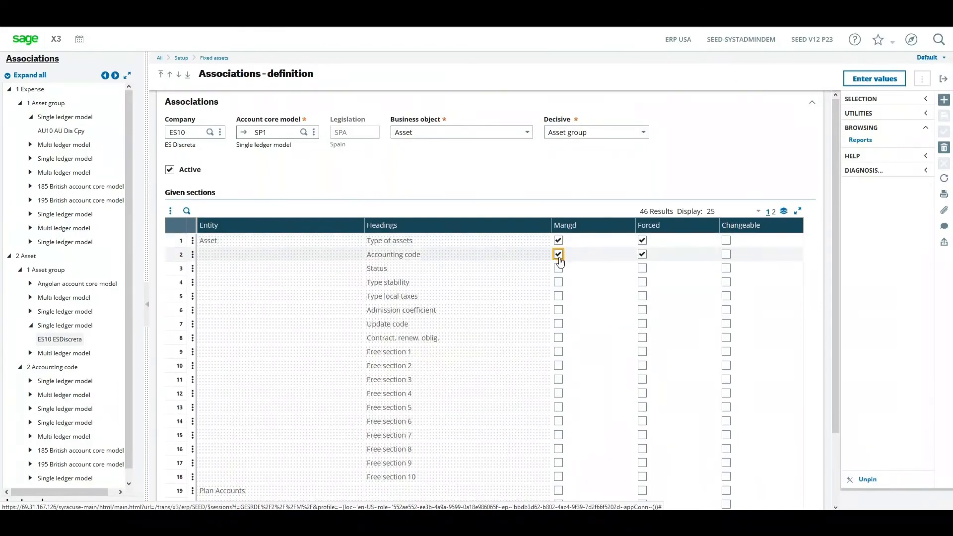
# Step: Examine the managed asset and depreciation sections in company ES10's asset group association, including depreciation method and period, and leave the function
pyautogui.scroll(-3, 560, 262)
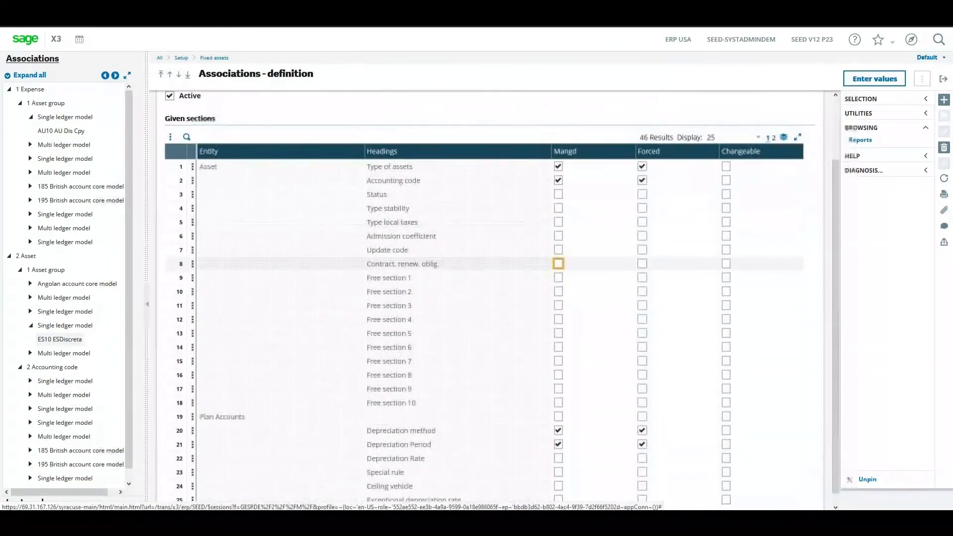
pyautogui.click(558, 419)
pyautogui.click(558, 433)
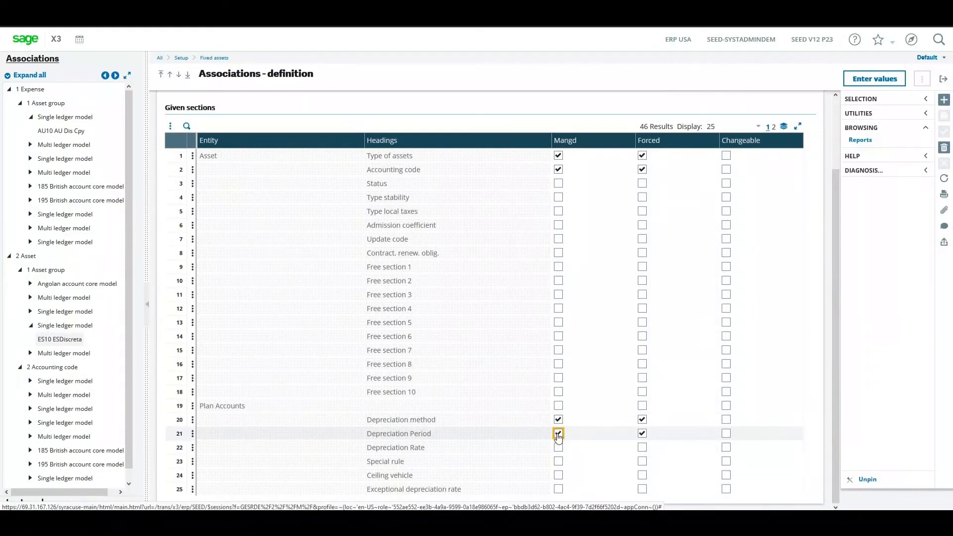
pyautogui.click(558, 392)
pyautogui.click(558, 419)
pyautogui.click(558, 433)
pyautogui.click(558, 448)
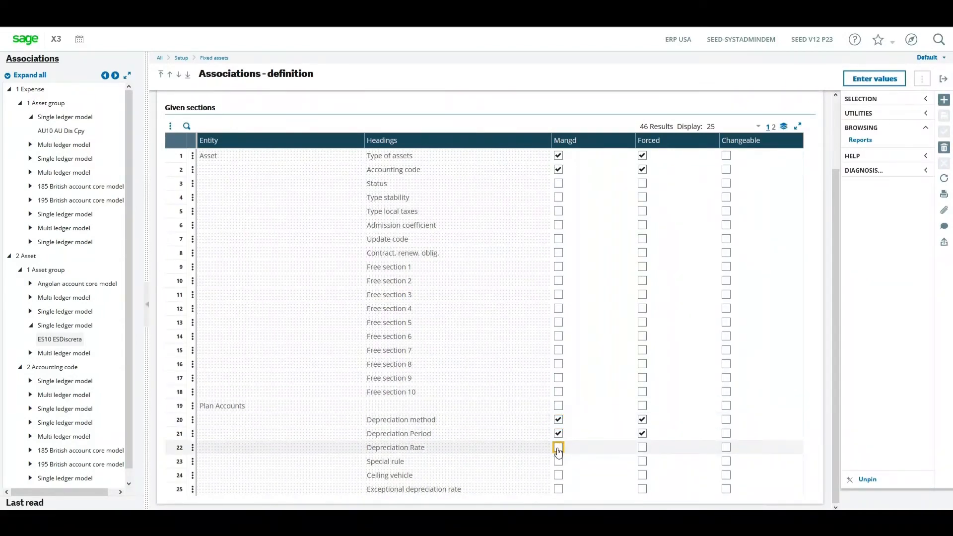
pyautogui.click(944, 79)
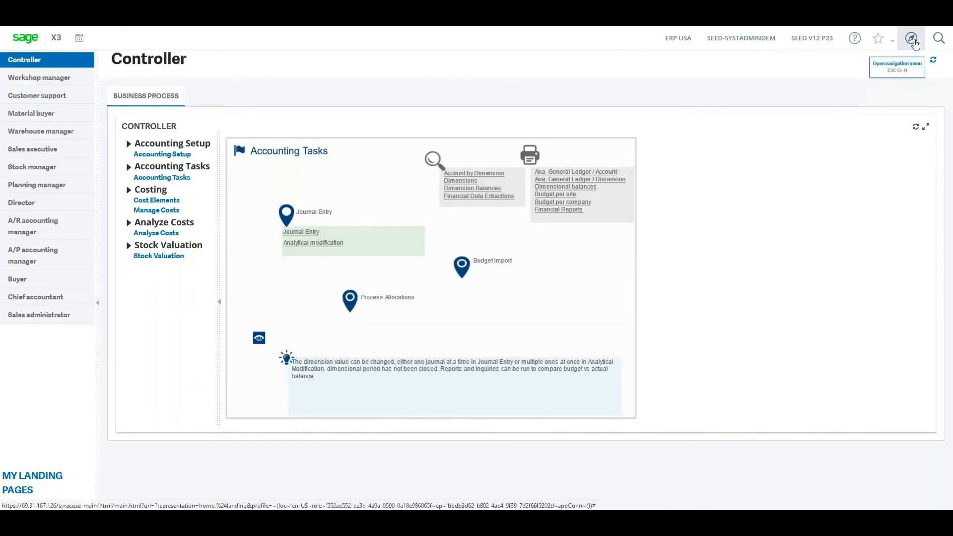
# Step: Look through the Financials and Fixed assets functions, and display the business process of the Workshop manager landing page
pyautogui.click(912, 39)
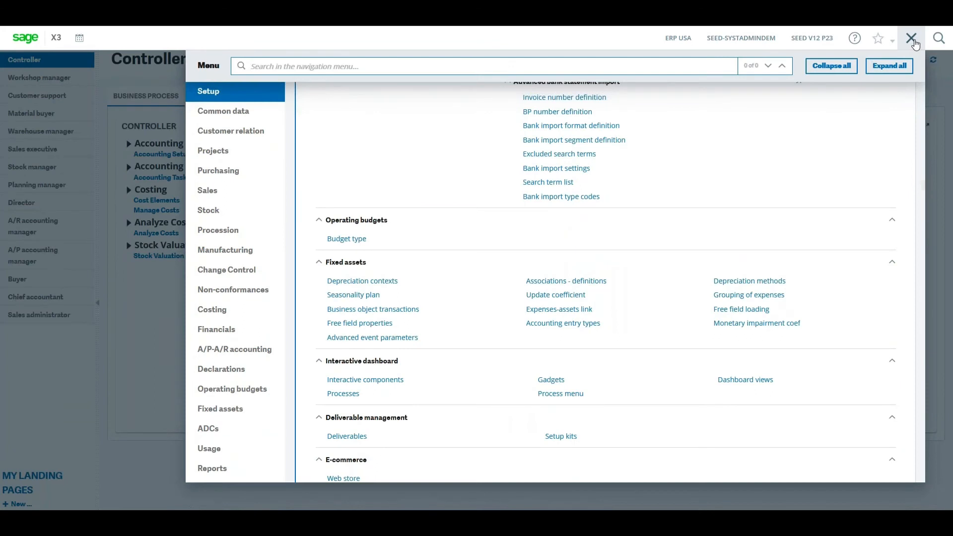
pyautogui.click(229, 336)
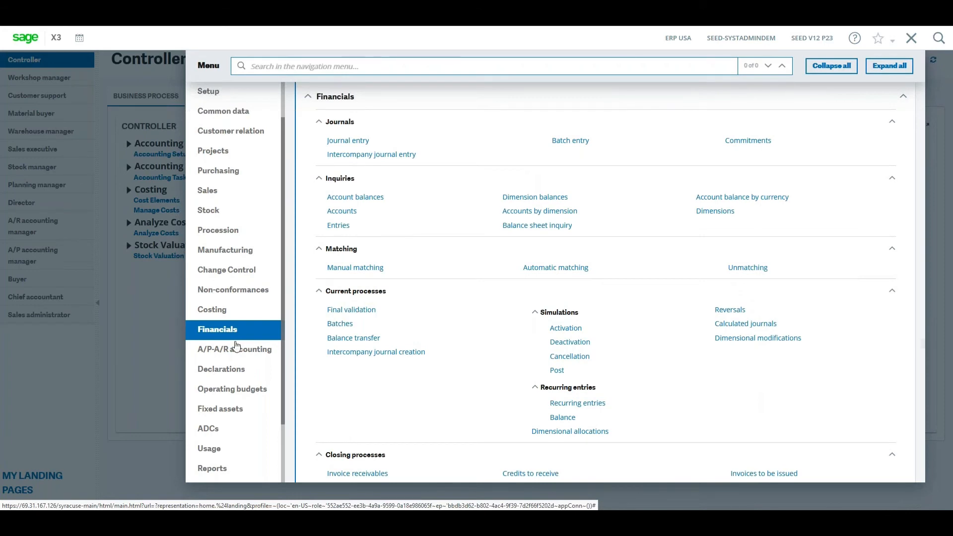
pyautogui.click(238, 419)
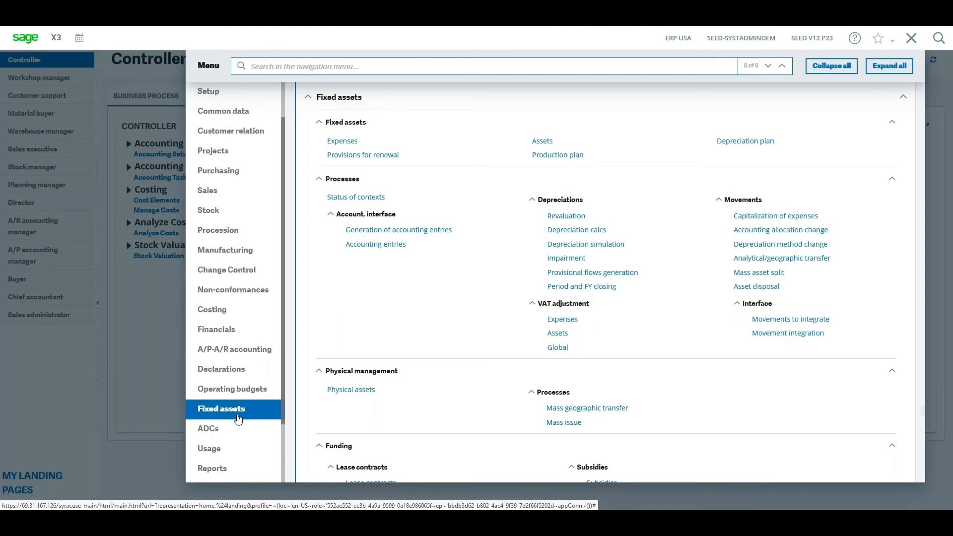
pyautogui.click(152, 425)
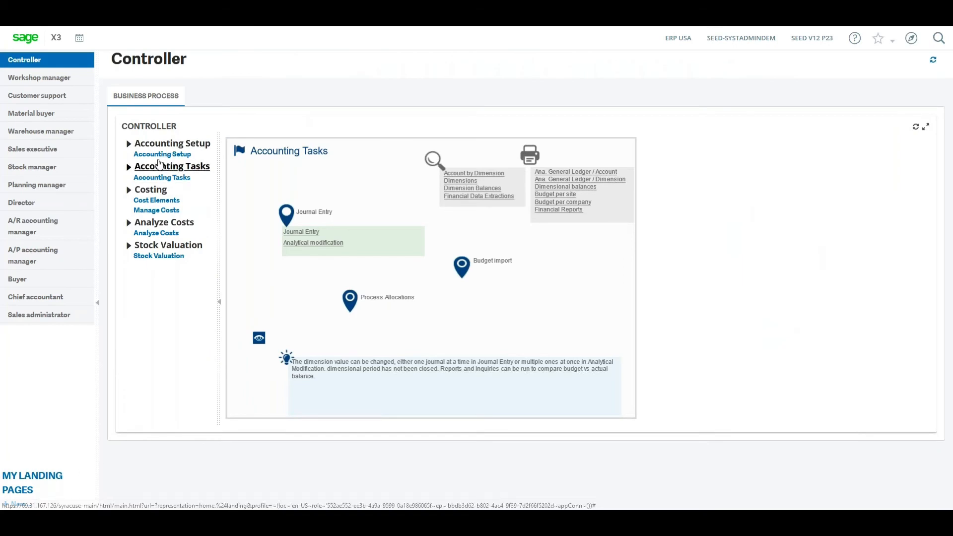
pyautogui.click(63, 78)
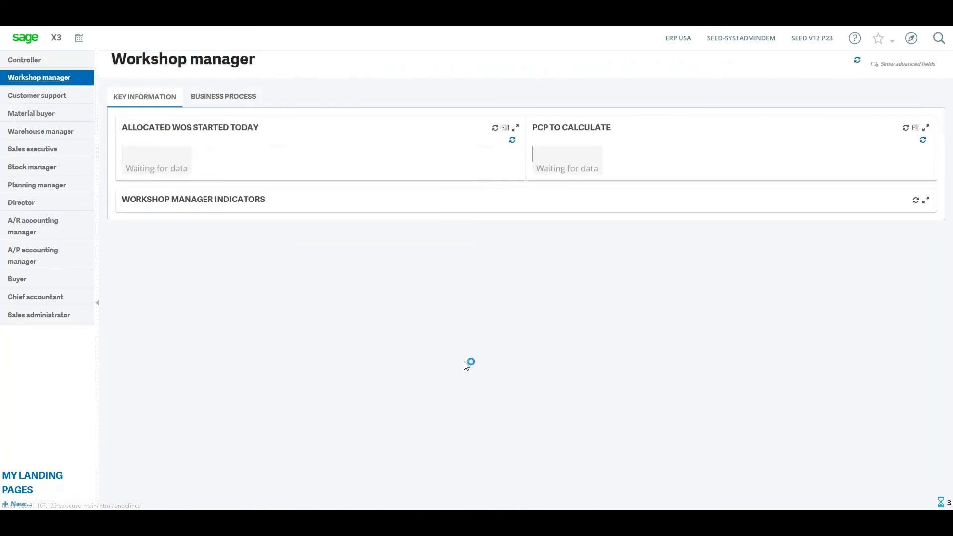
pyautogui.click(237, 96)
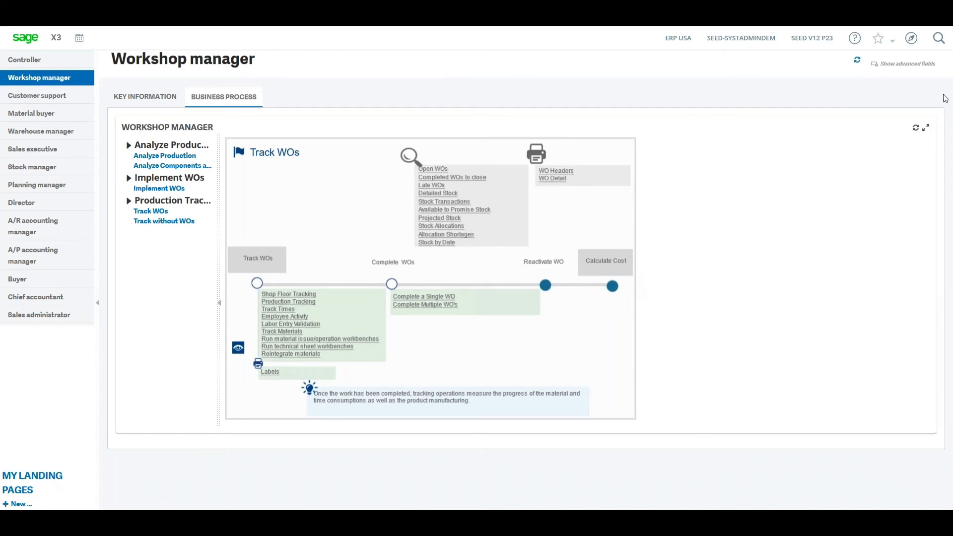
# Step: Open the fixed assets Status of contexts and examine the context of company NA10
pyautogui.click(911, 38)
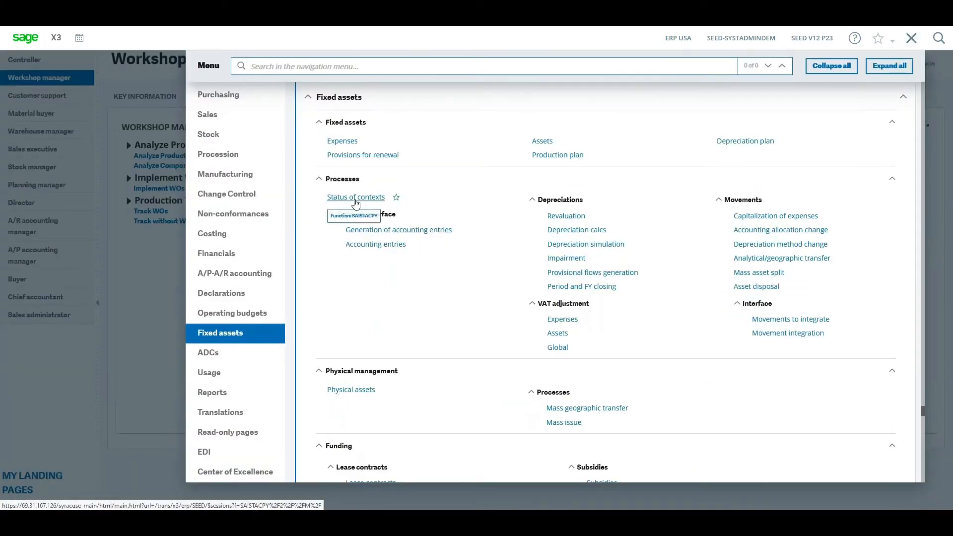
pyautogui.click(355, 199)
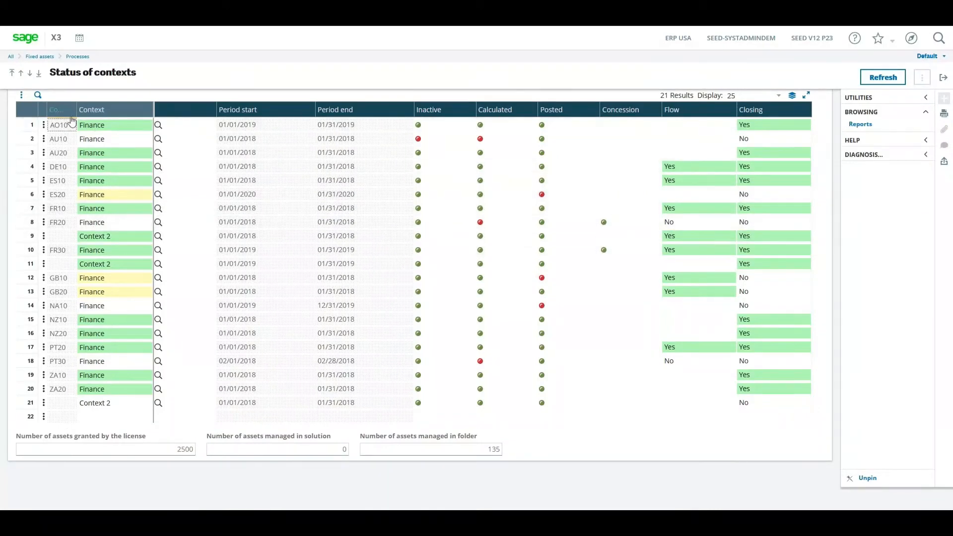
pyautogui.click(57, 305)
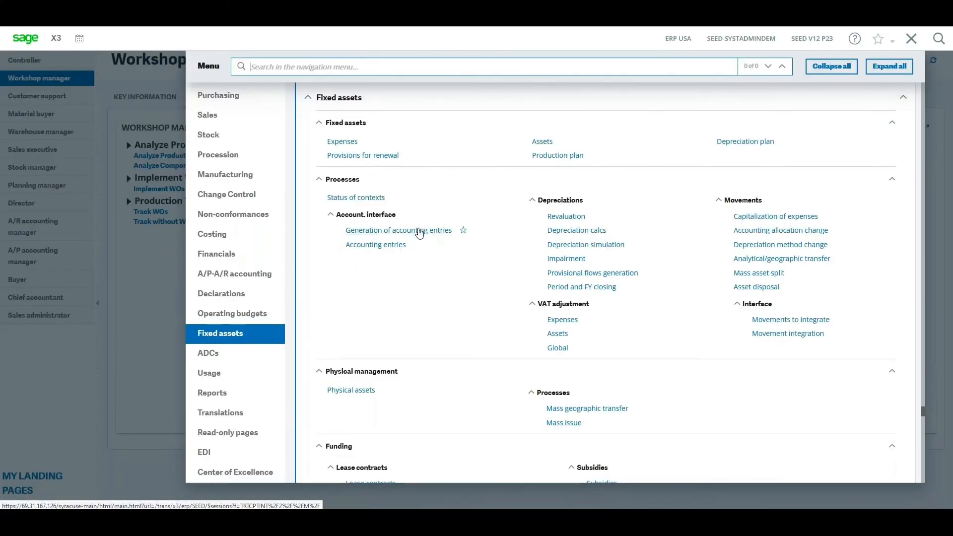
# Step: Open Generation of accounting entries, set fiscal year Current and company NA10, and fill in the list of accounting entry types
pyautogui.click(421, 232)
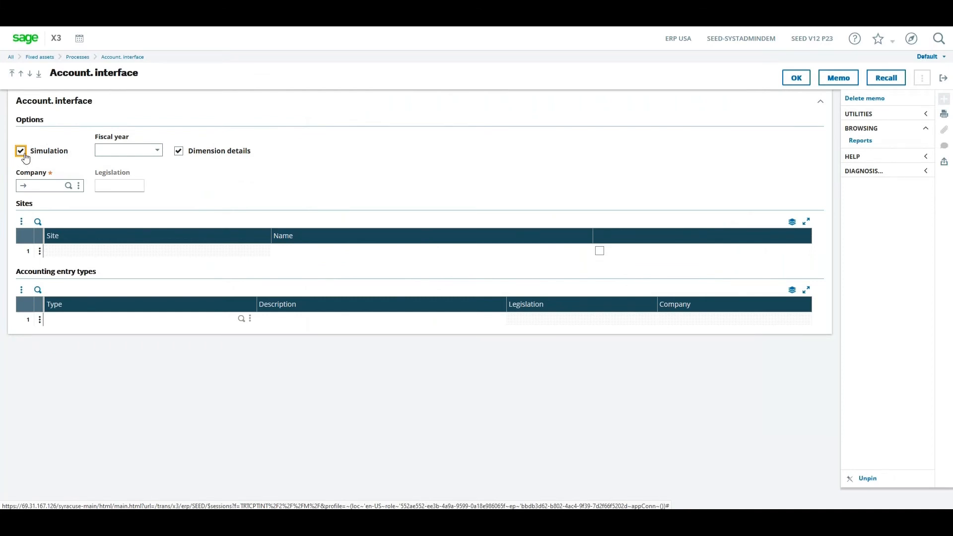
pyautogui.click(123, 150)
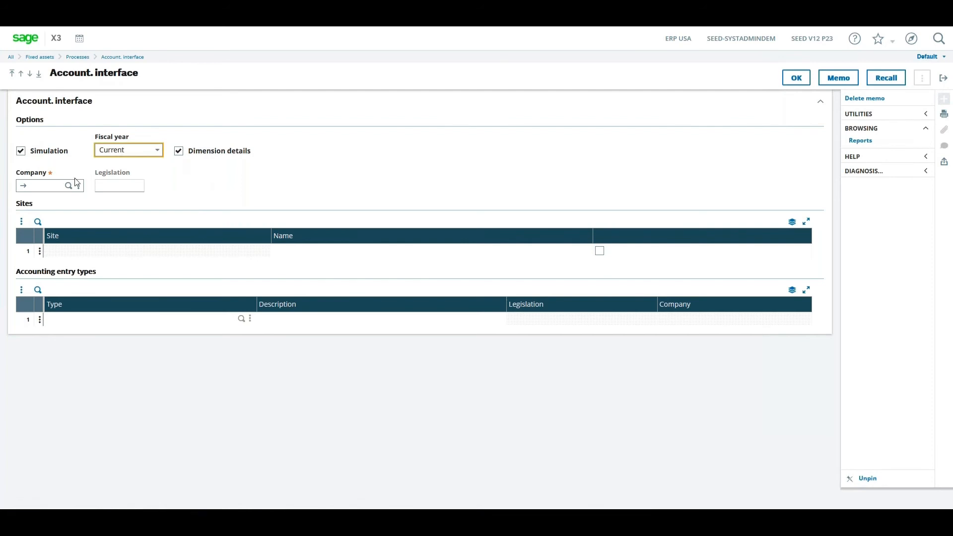
pyautogui.click(52, 186)
pyautogui.write('NA10')
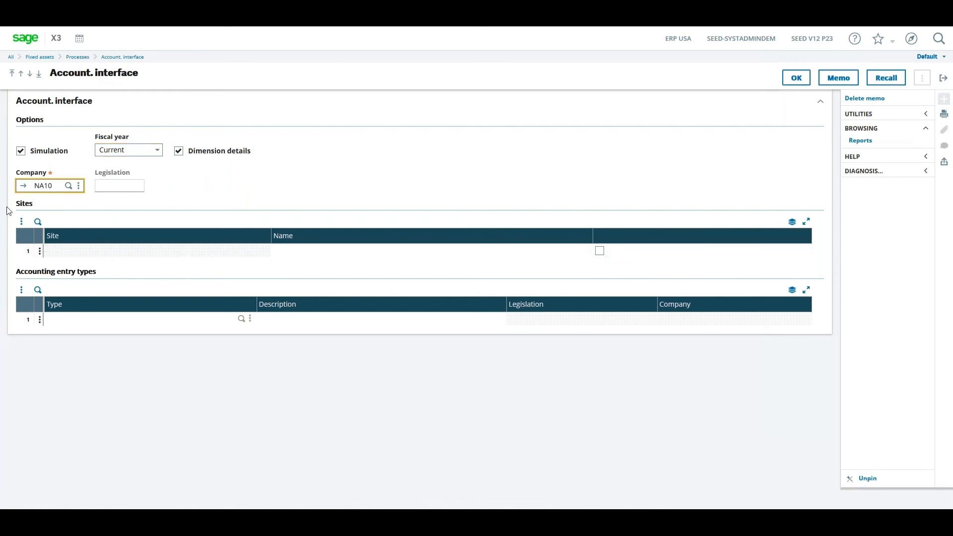
pyautogui.click(39, 320)
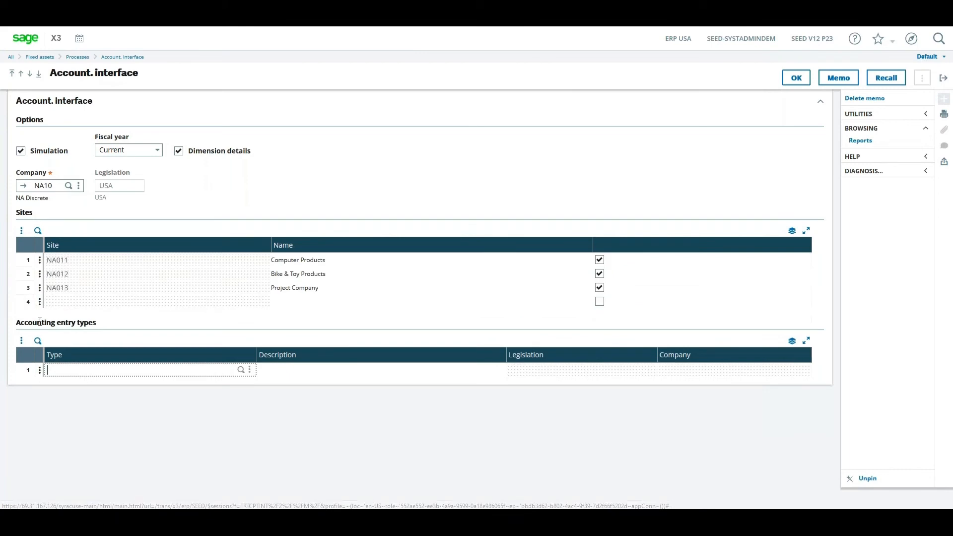
pyautogui.click(45, 397)
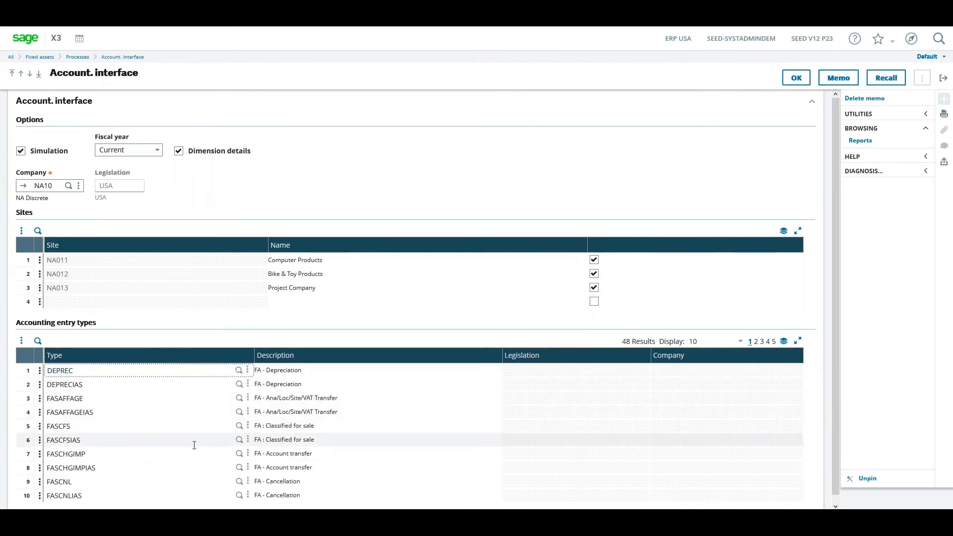
# Step: Look over further accounting entry types in the list and run the accounting interface simulation for company NA10
pyautogui.scroll(-1, 300, 449)
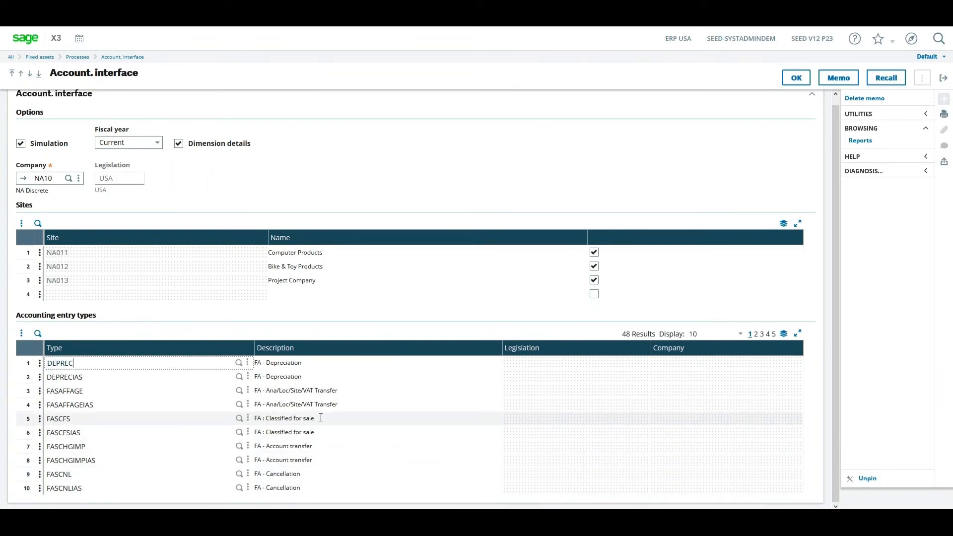
pyautogui.click(762, 334)
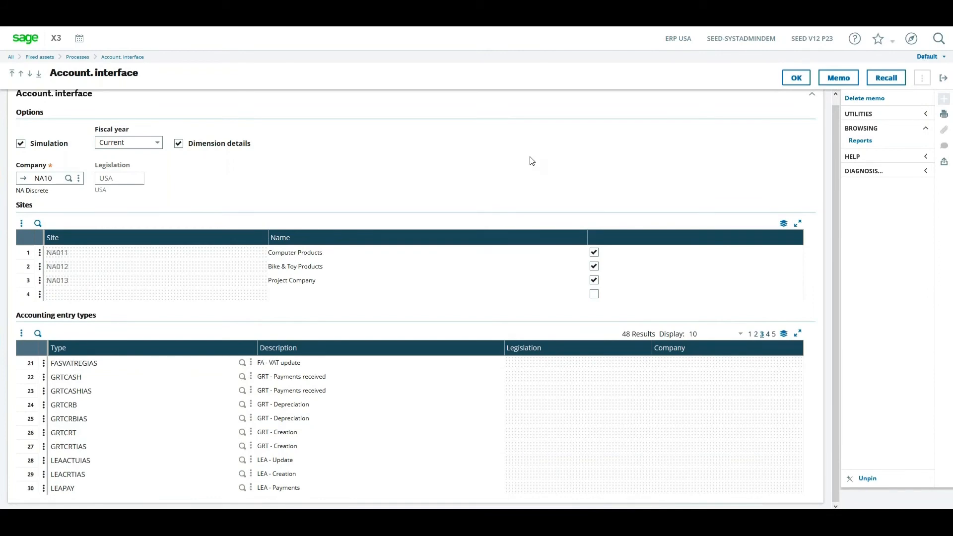
pyautogui.click(797, 80)
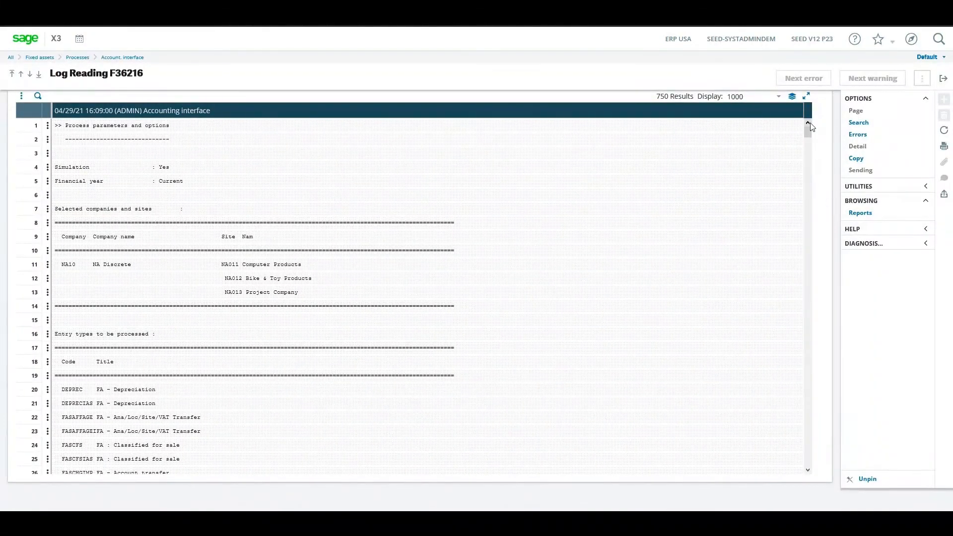
# Step: Examine the simulation log through to its end, including the depreciation and account transfer journal lines for site NA011, and leave it
pyautogui.moveTo(808, 133); pyautogui.dragTo(812, 177)
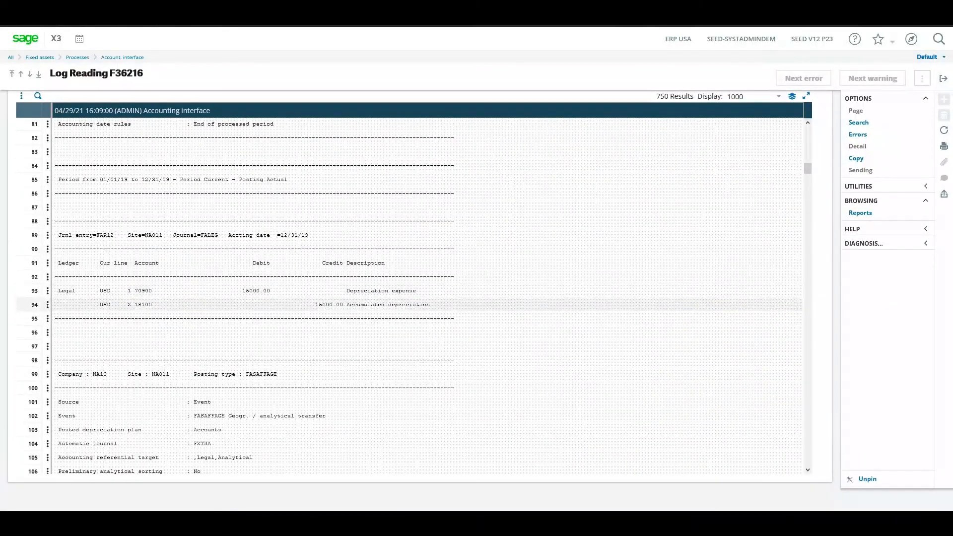
pyautogui.moveTo(807, 166); pyautogui.dragTo(807, 259)
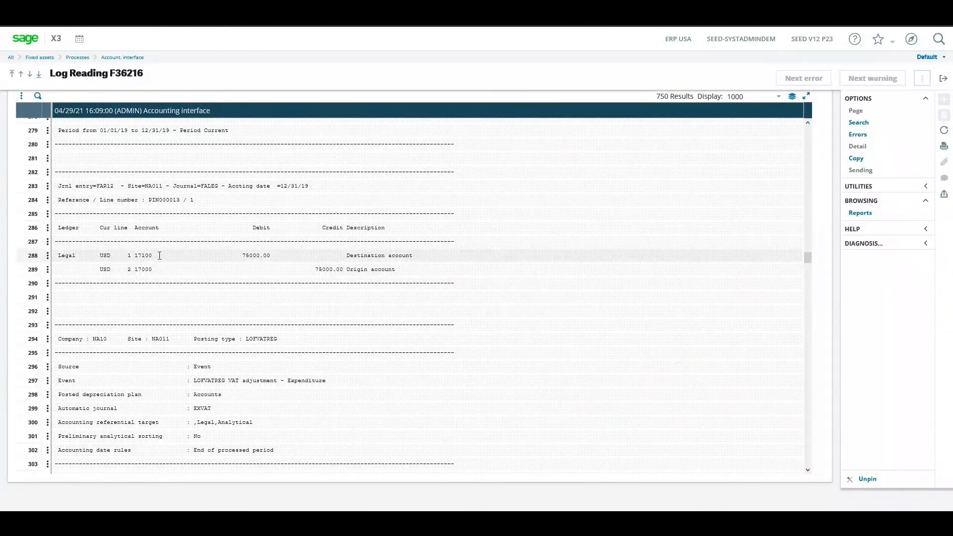
pyautogui.moveTo(807, 257); pyautogui.dragTo(807, 469)
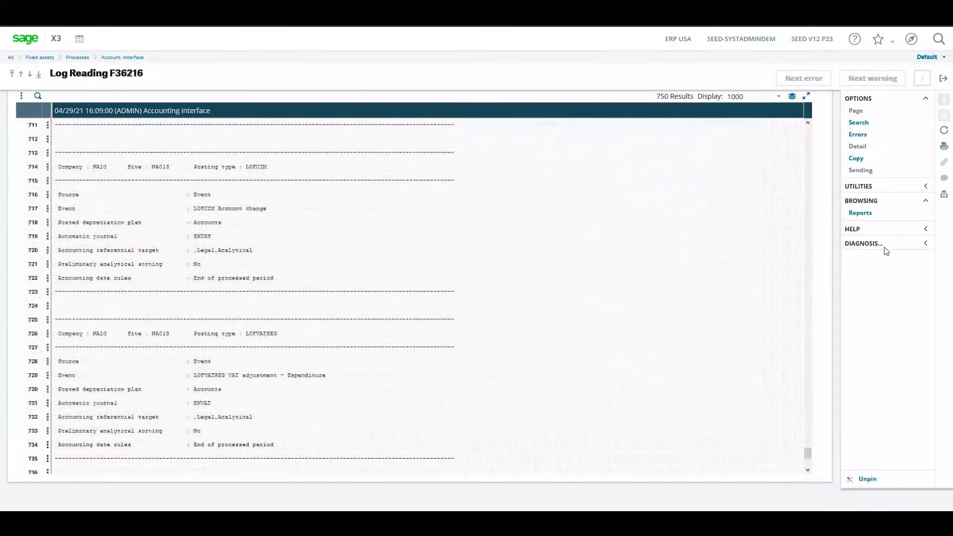
pyautogui.click(945, 80)
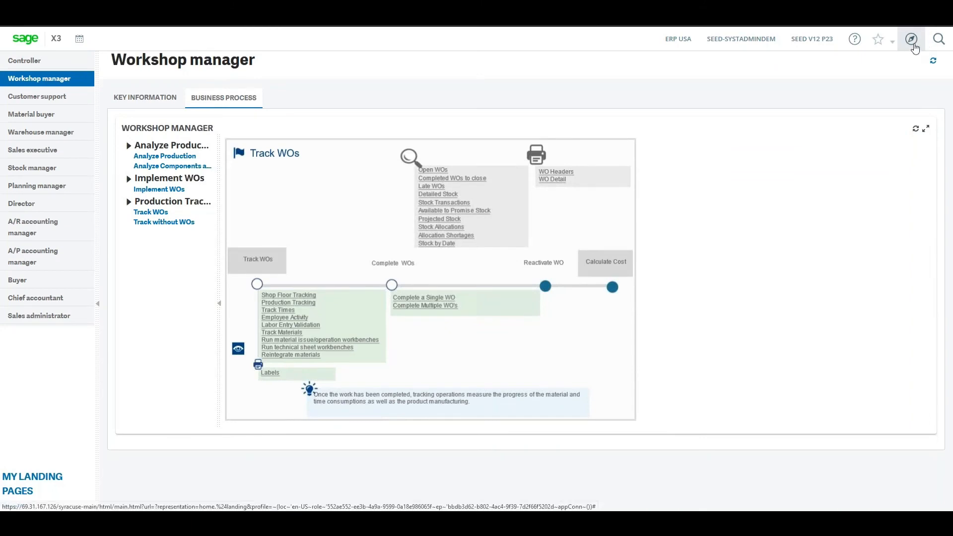
# Step: Generate the actual accounting entries without simulation for company NA10, fiscal year Current, with all accounting entry types included
pyautogui.click(910, 39)
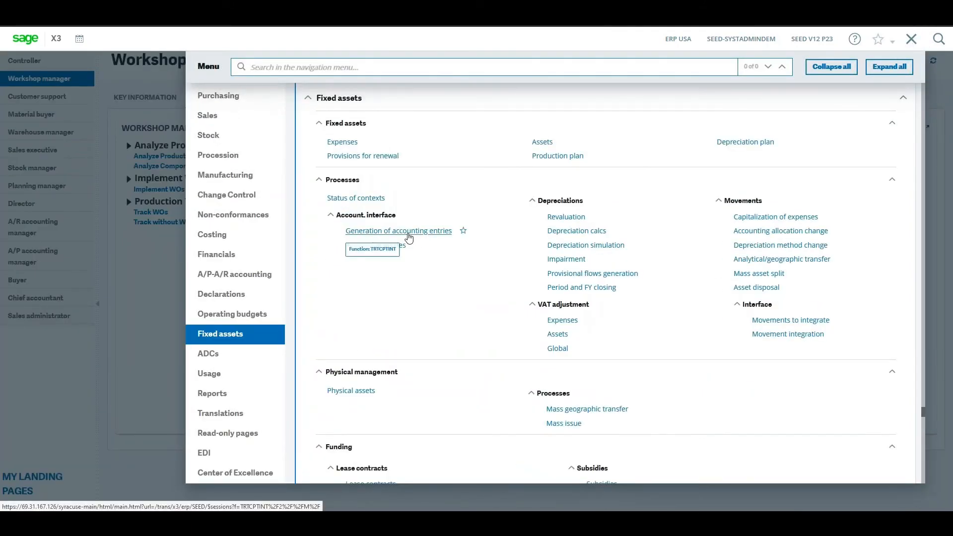
pyautogui.click(409, 233)
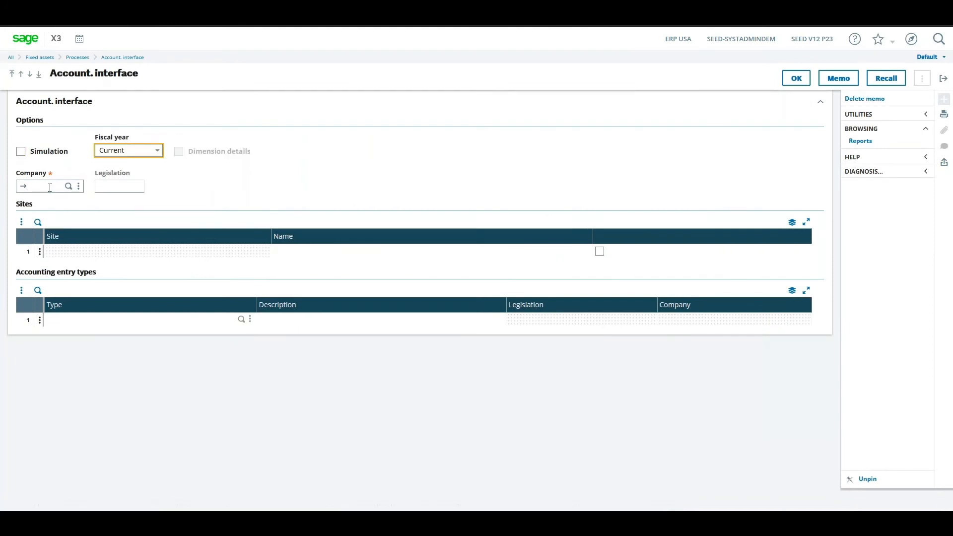
pyautogui.click(45, 322)
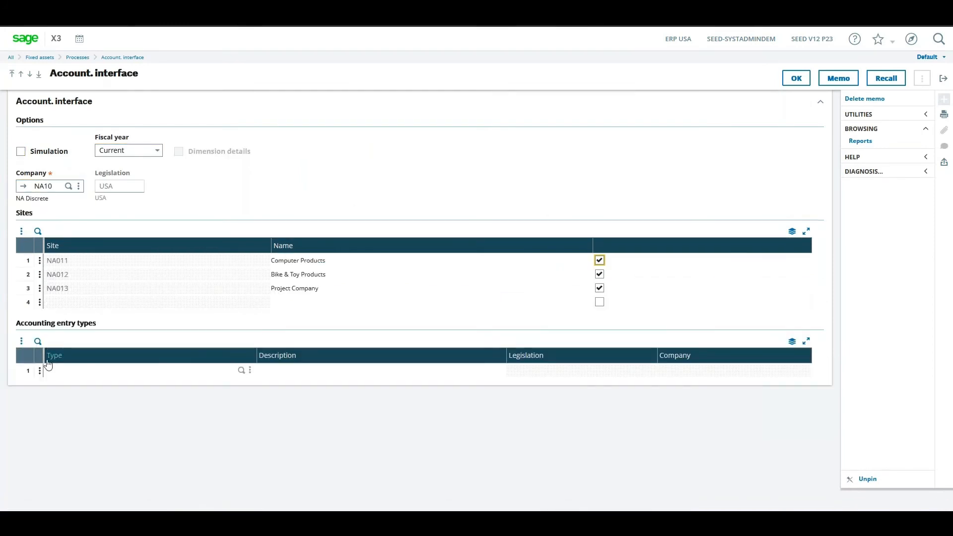
pyautogui.click(39, 372)
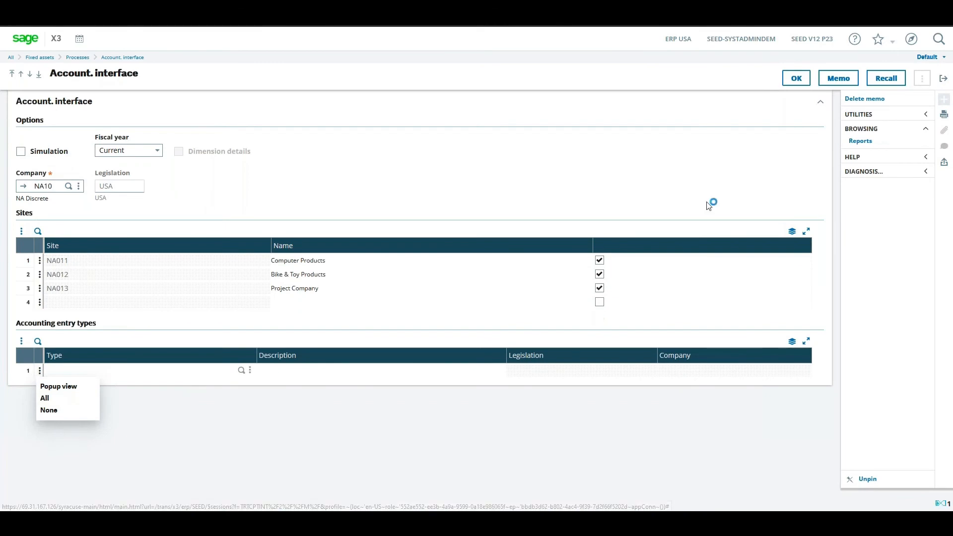
pyautogui.click(45, 395)
pyautogui.click(796, 77)
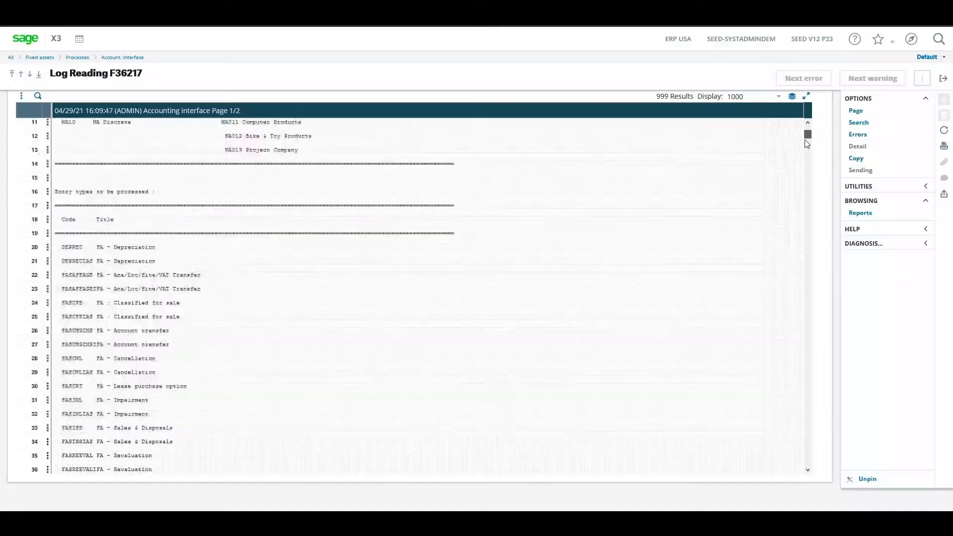
# Step: Examine the final depreciation journal created for site NA011 in the accounting interface log, highlight its entry number, and leave the log
pyautogui.moveTo(806, 138); pyautogui.dragTo(804, 165)
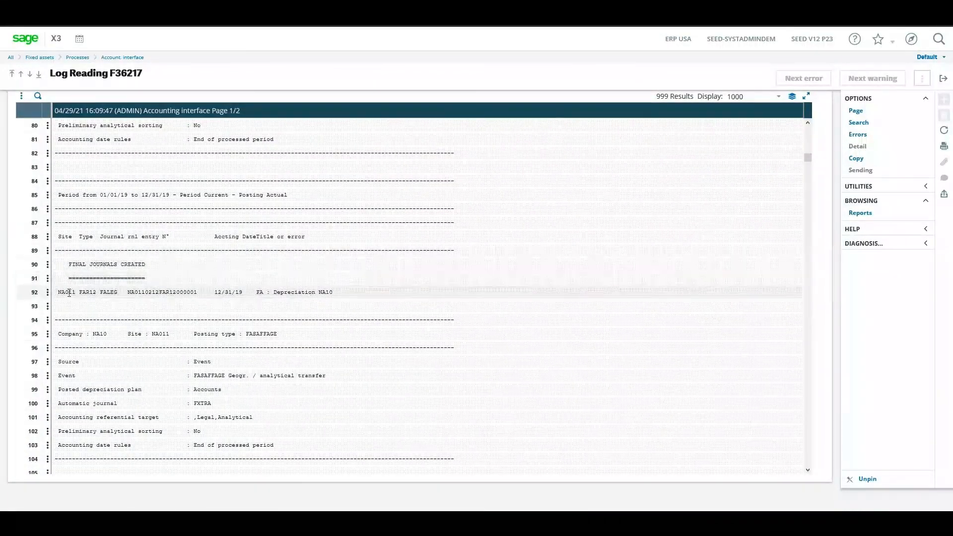
pyautogui.click(164, 292)
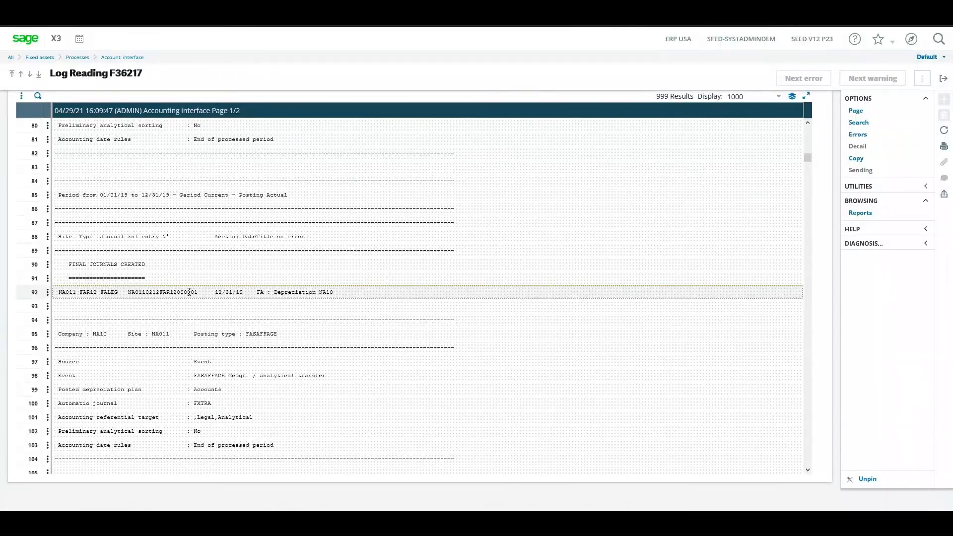
pyautogui.moveTo(128, 293); pyautogui.dragTo(195, 294)
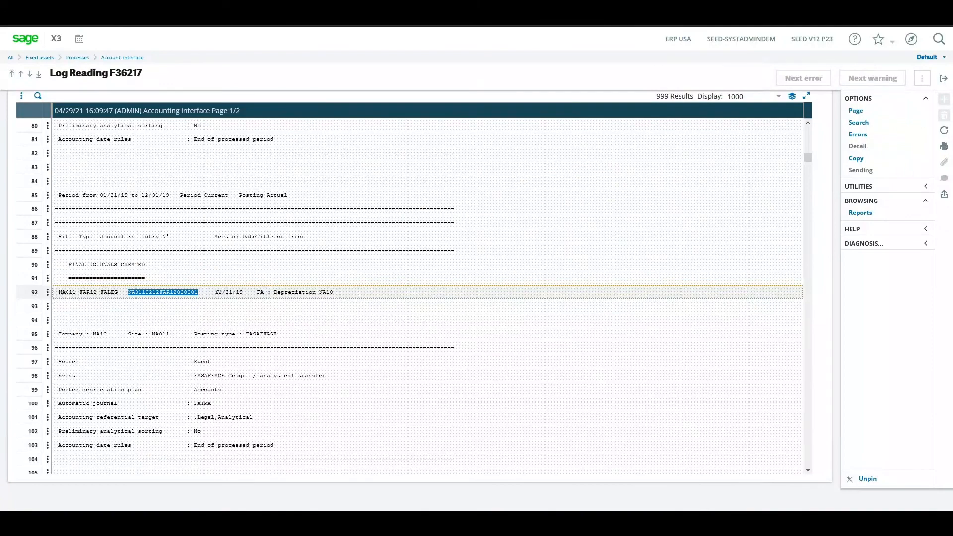
pyautogui.click(215, 293)
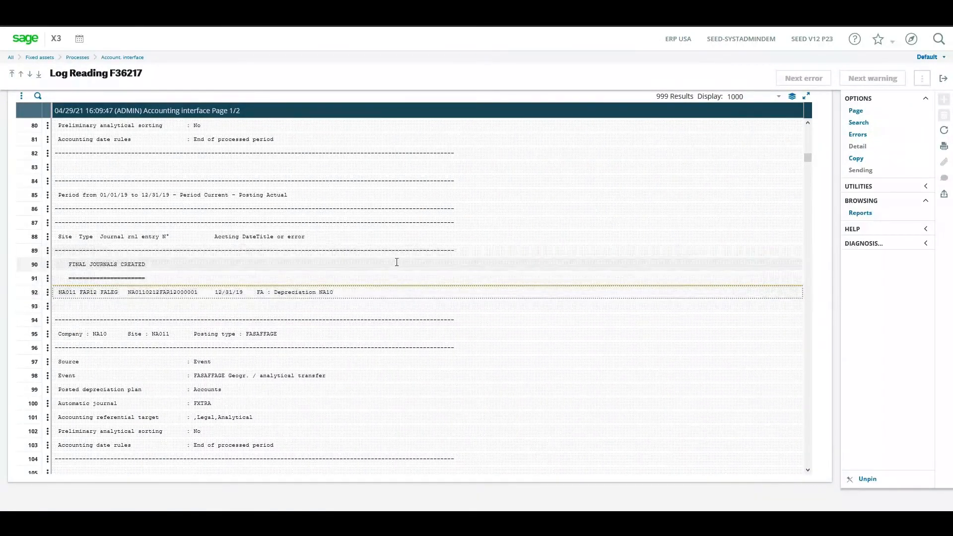
pyautogui.click(942, 80)
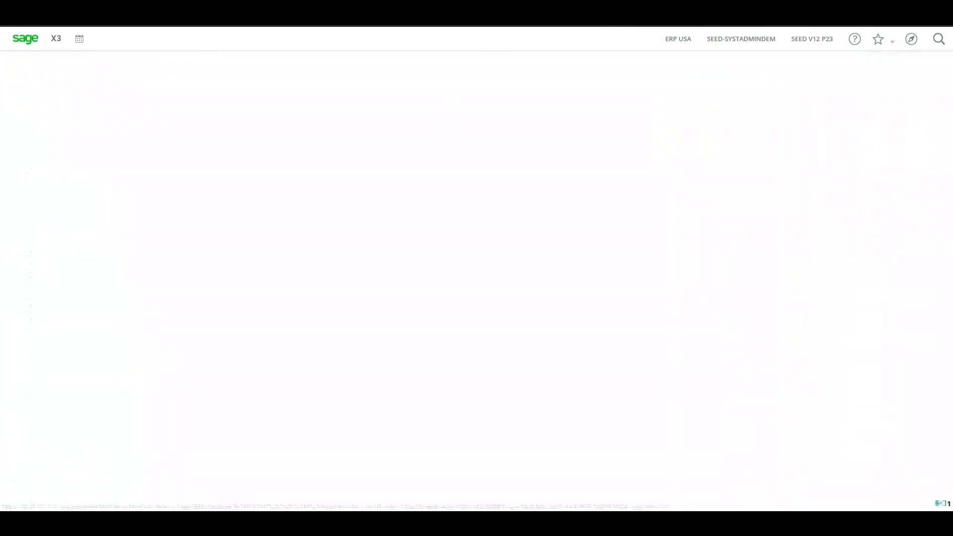
# Step: Open the fixed assets Accounting entries function and display the FA depreciation entry of site NA011 dated 12/31/2019
pyautogui.click(938, 40)
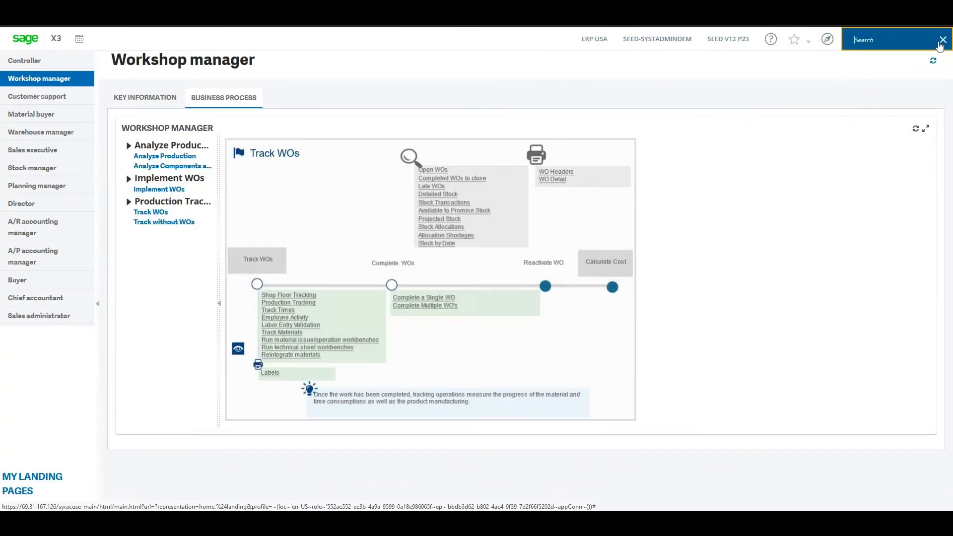
pyautogui.click(826, 39)
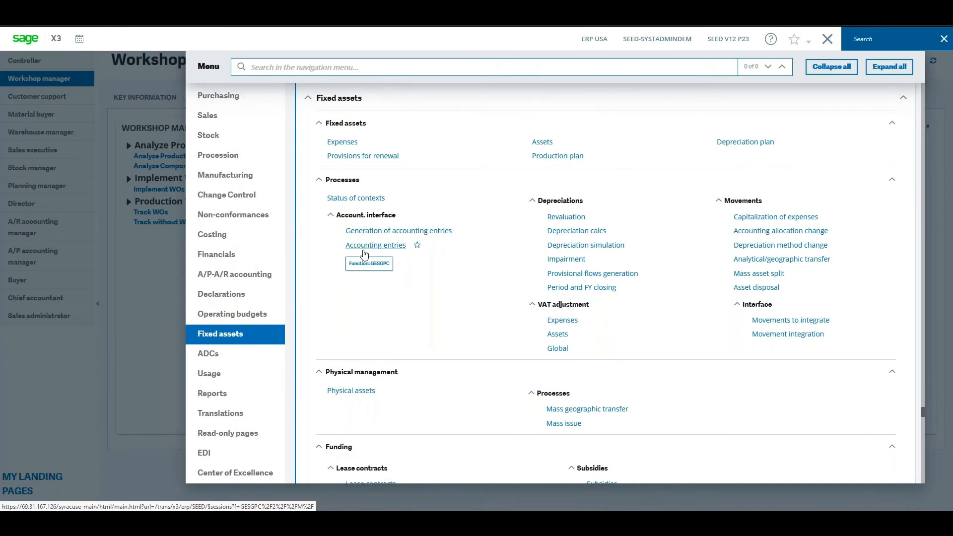
pyautogui.click(257, 255)
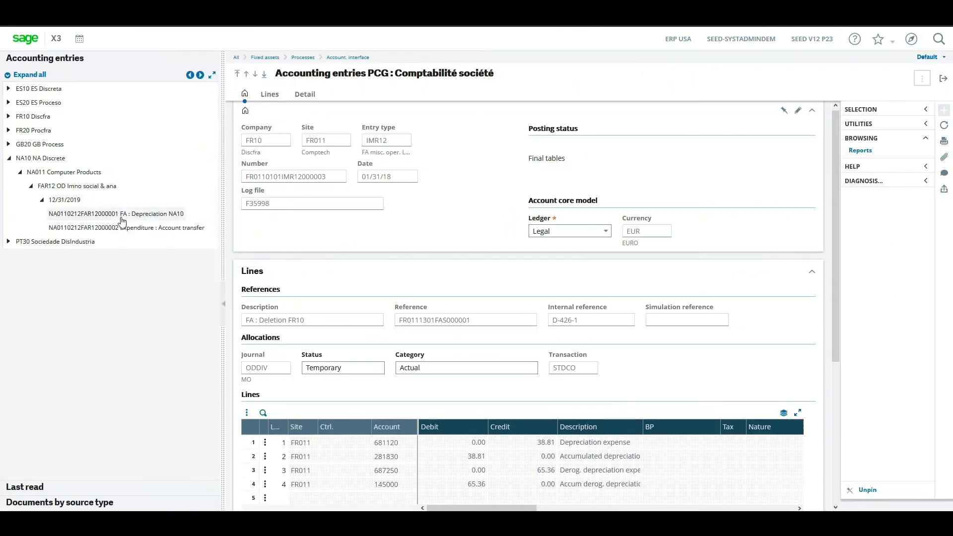
pyautogui.click(122, 218)
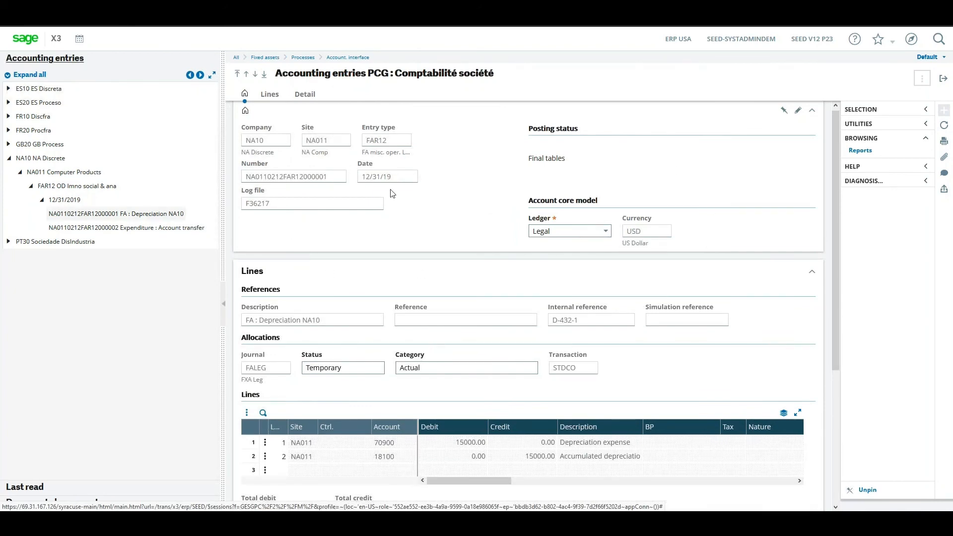
# Step: Examine the depreciation entry's debit and credit lines and its original asset reference, and select the Expenditure account transfer entry
pyautogui.scroll(-3, 496, 327)
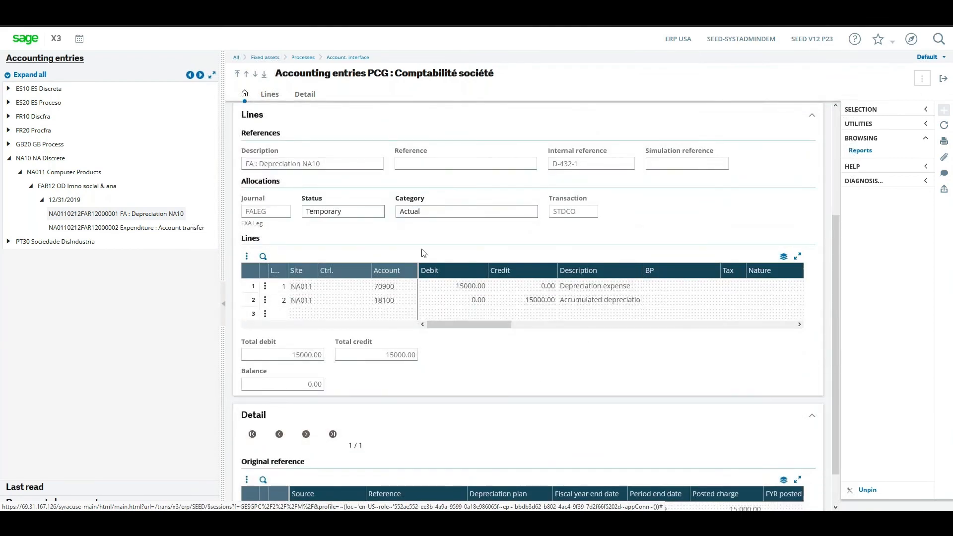
pyautogui.scroll(-1, 531, 335)
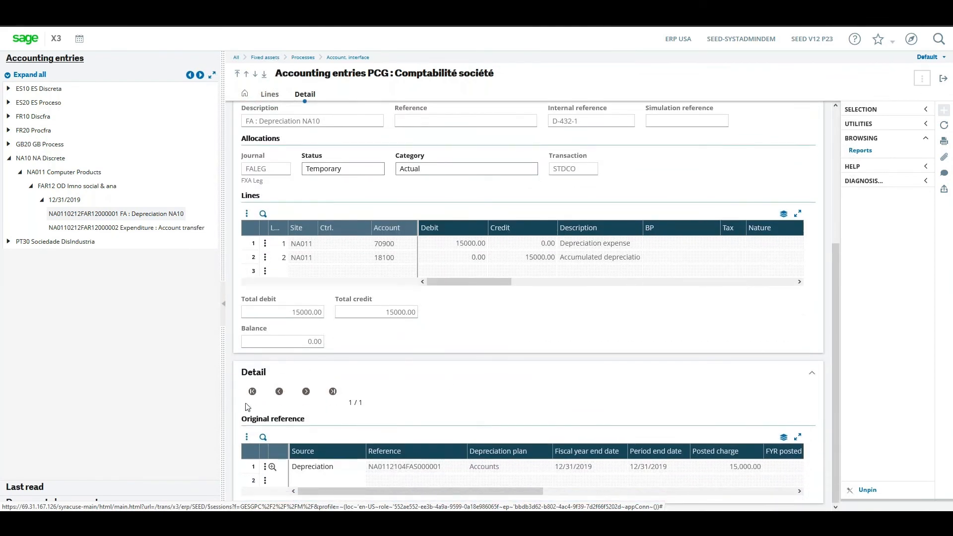
pyautogui.click(369, 465)
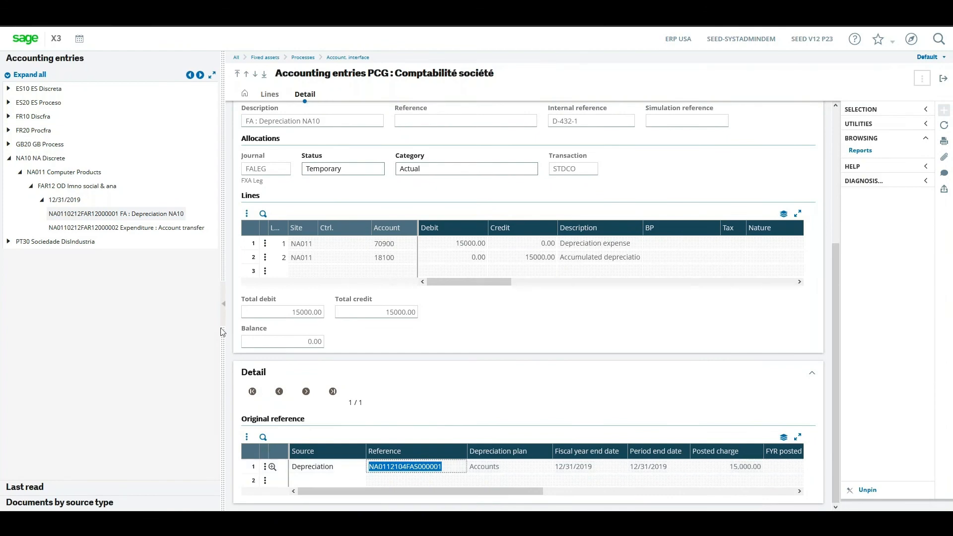
pyautogui.click(162, 233)
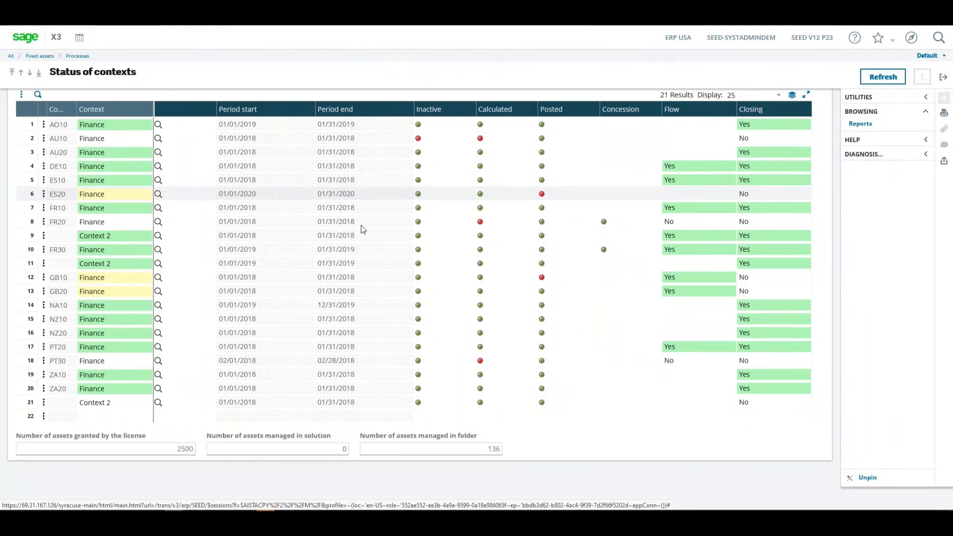
# Step: Check company NA10's Finance context in Status of contexts, leave it, and open the Period and FY closing function
pyautogui.click(34, 307)
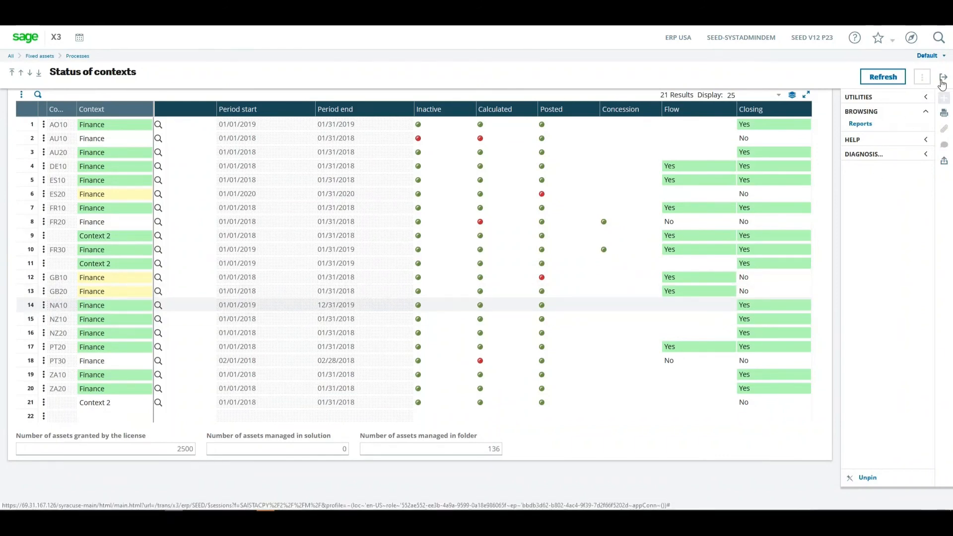
pyautogui.click(943, 77)
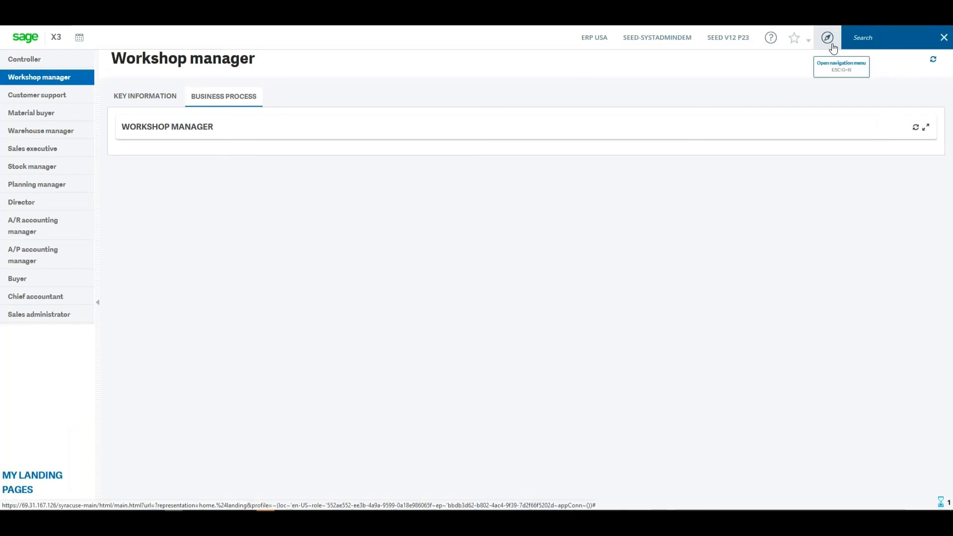
pyautogui.click(828, 40)
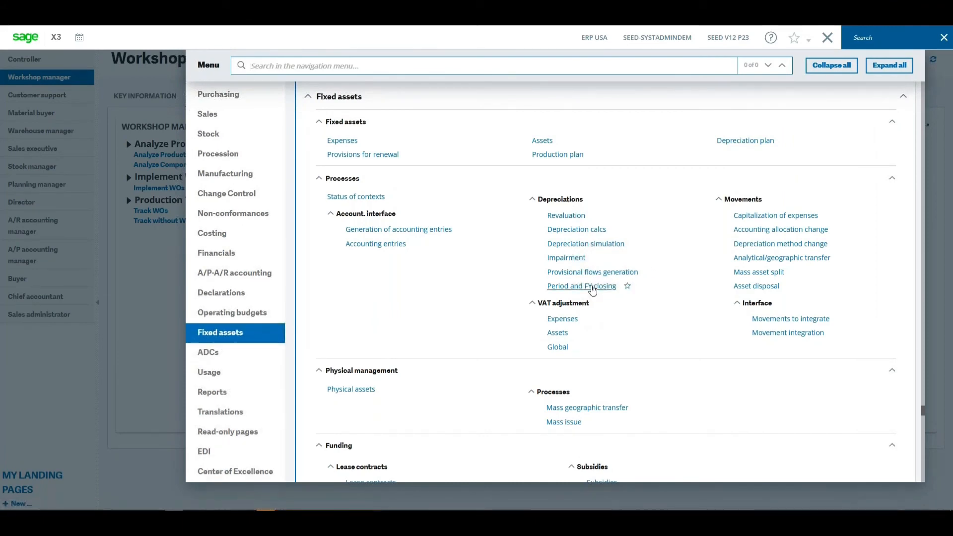
pyautogui.click(592, 289)
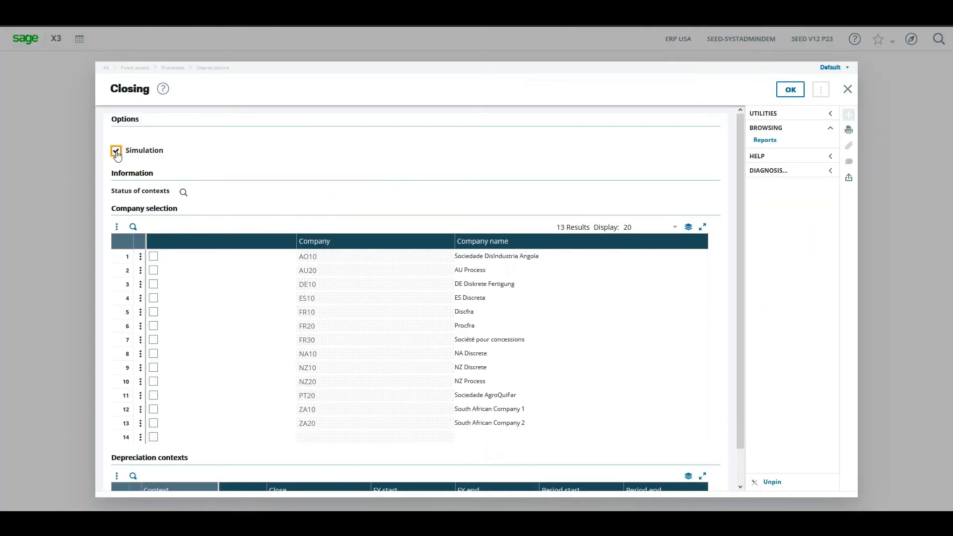
# Step: Turn off simulation for the closing, select company NA10, and keep FY closing as the closing type for its Finance context
pyautogui.click(117, 154)
pyautogui.click(153, 354)
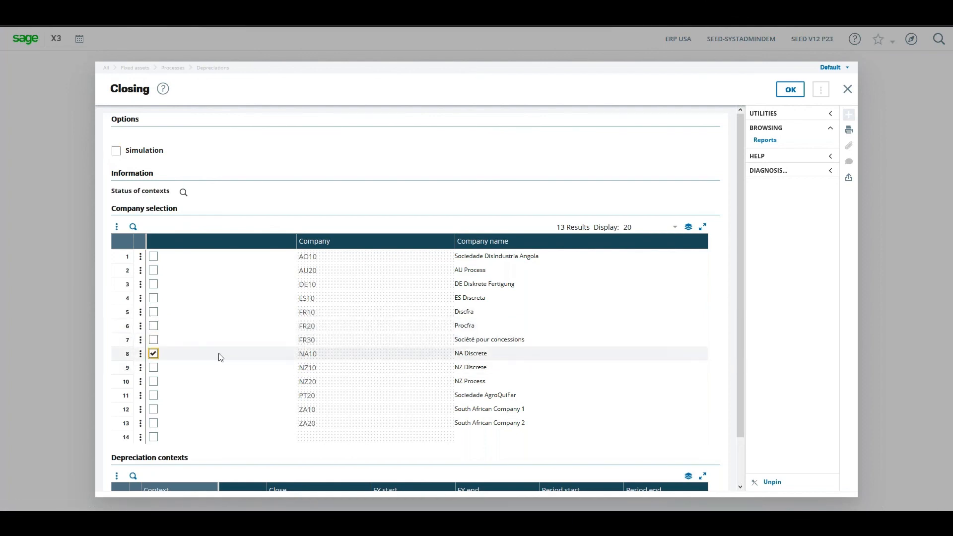
pyautogui.scroll(-1, 218, 355)
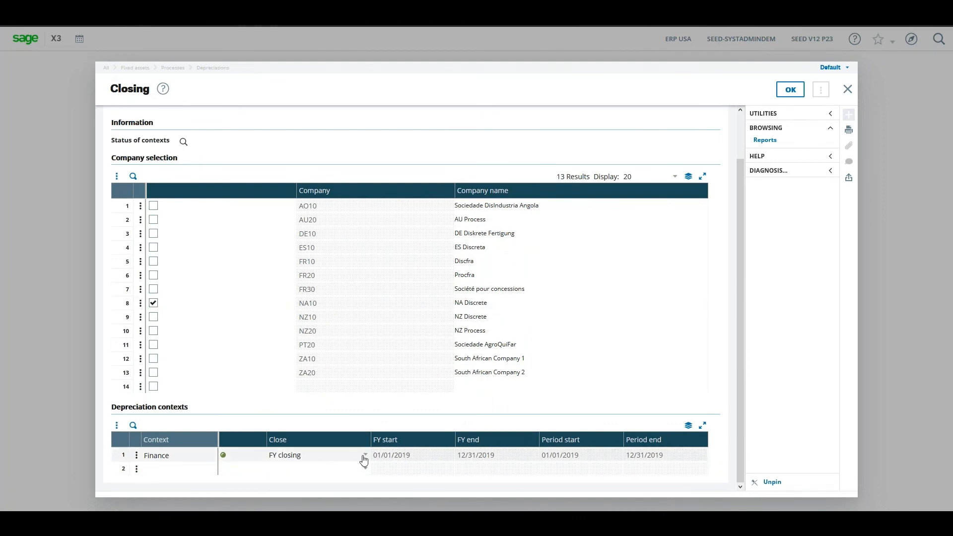
pyautogui.click(364, 459)
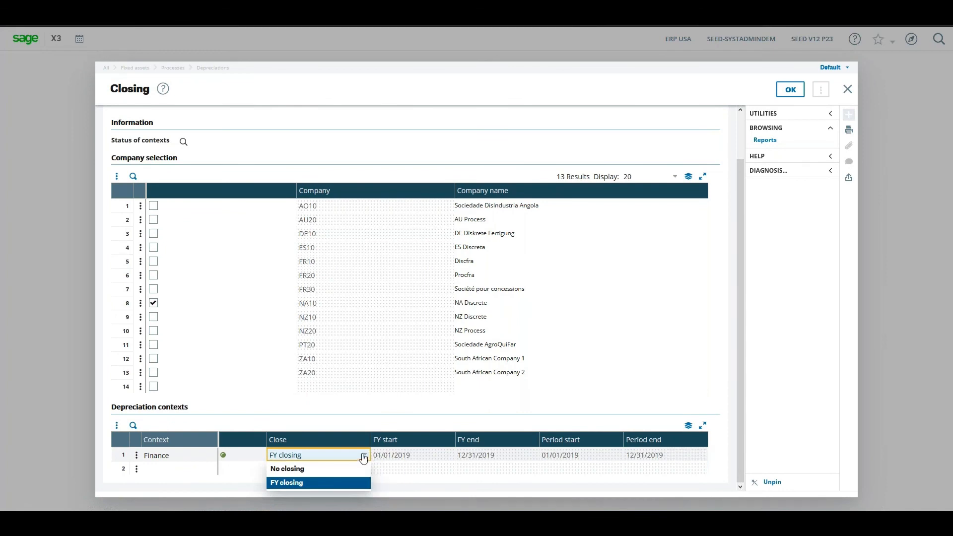
pyautogui.click(416, 455)
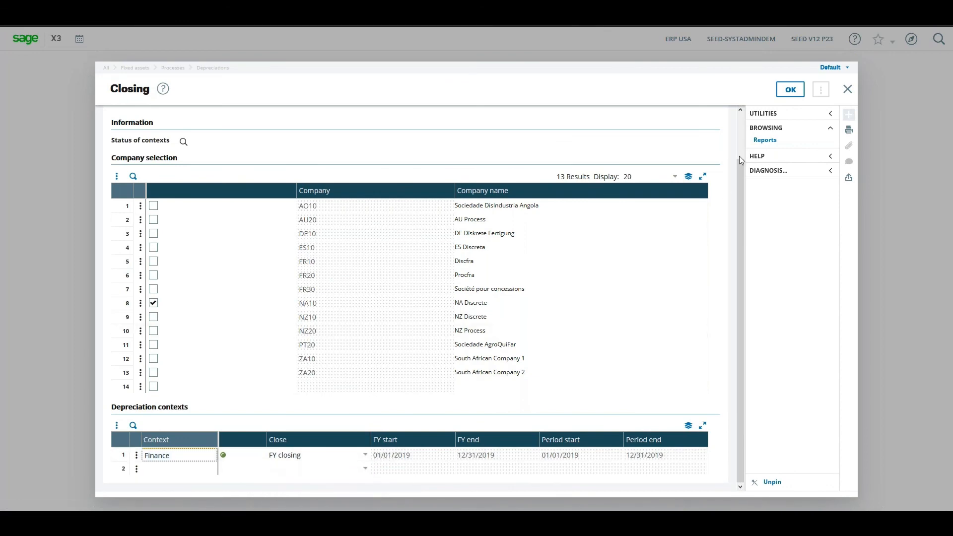
# Step: Run and confirm the fiscal year closing for company NA10, leave its log, and switch to the presentation slides
pyautogui.click(795, 92)
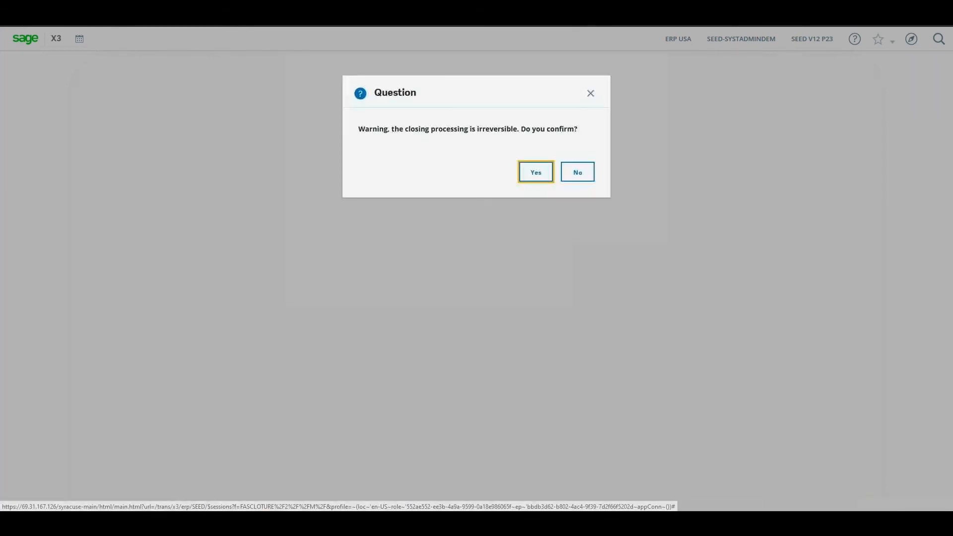
pyautogui.click(539, 174)
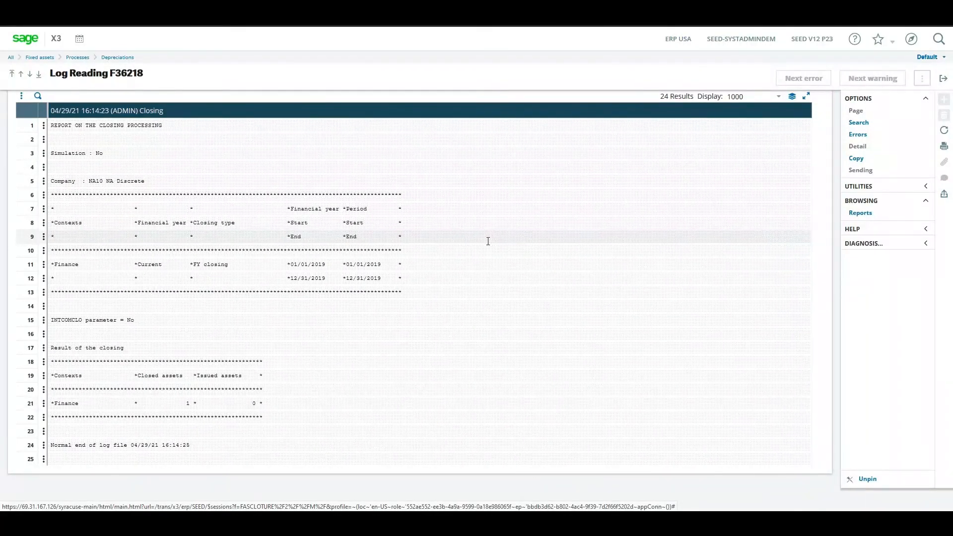
pyautogui.click(943, 78)
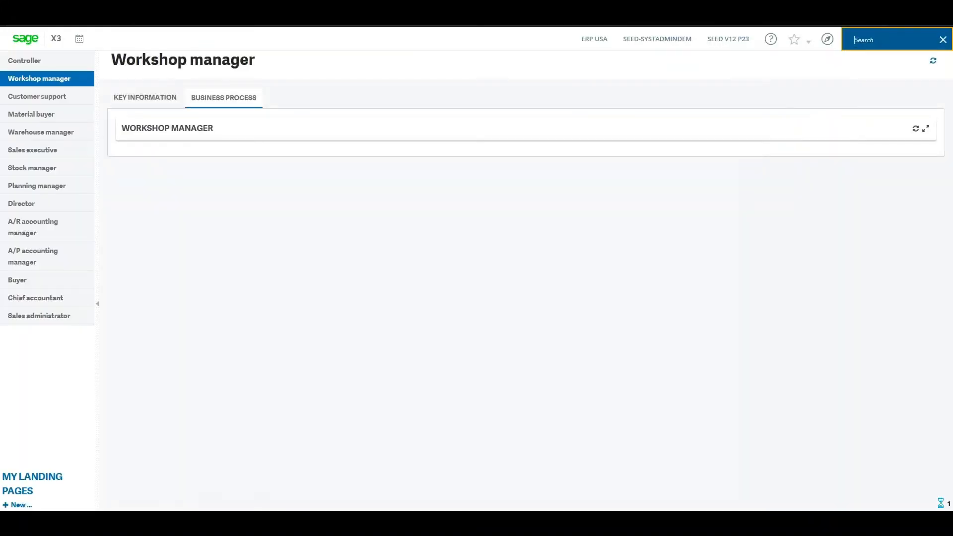
pyautogui.hotkey('alt', 'Tab')
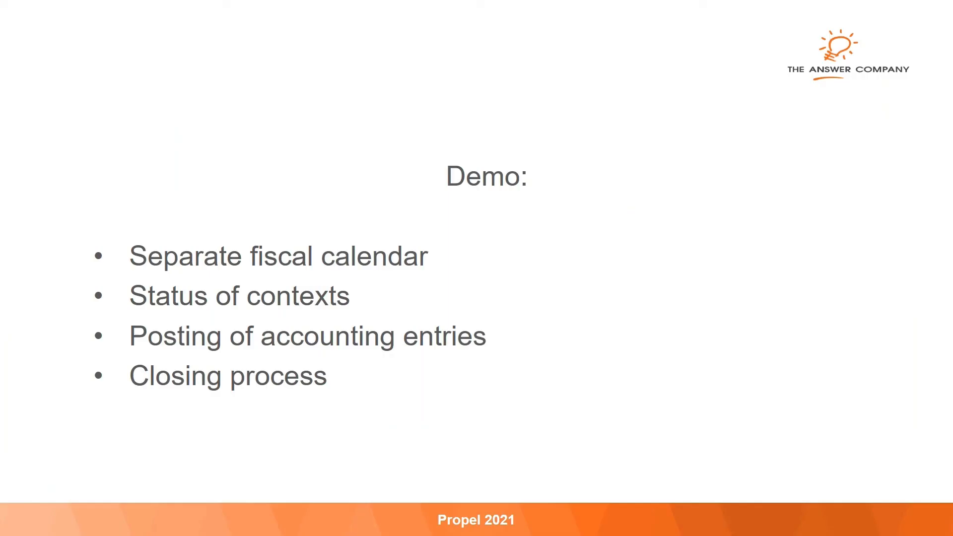